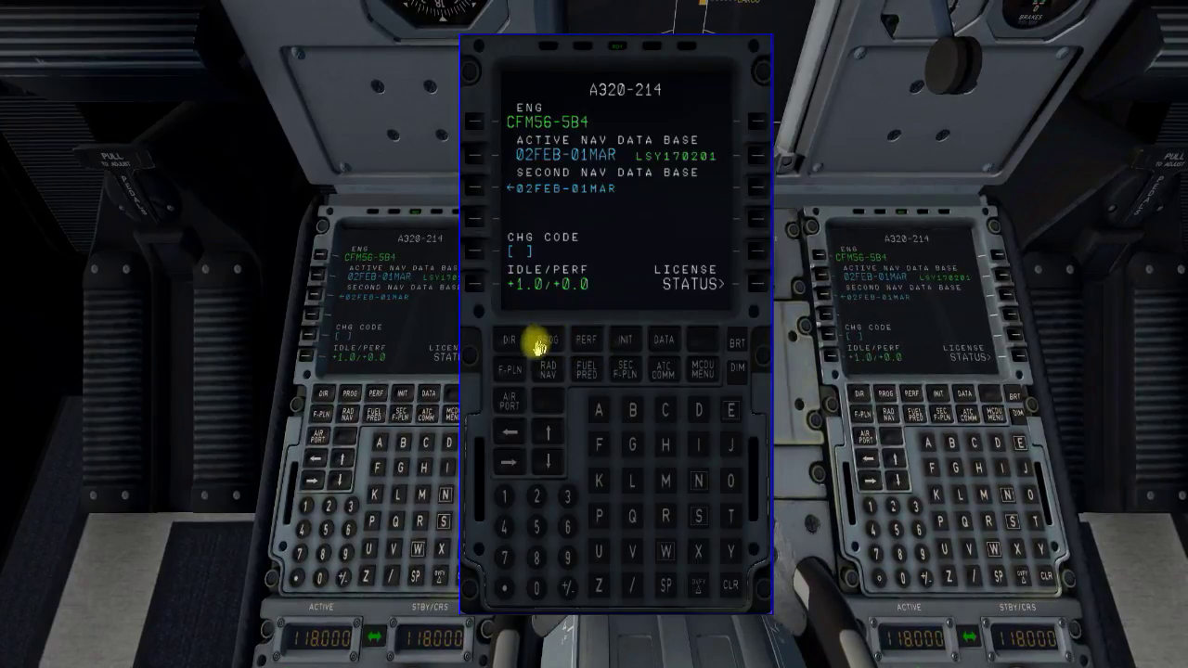
# Enter EGFF/EGCC as the FROM/TO route on the MCDU INIT page and return from the company route list.
pyautogui.click(620, 342)
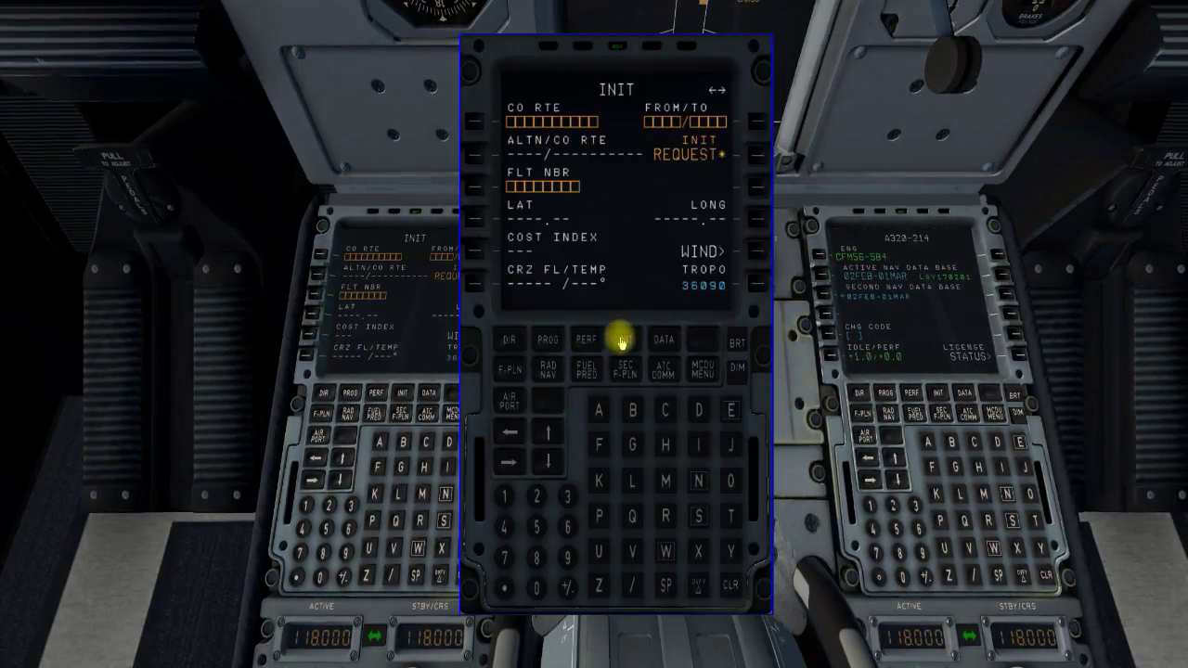
pyautogui.click(730, 411)
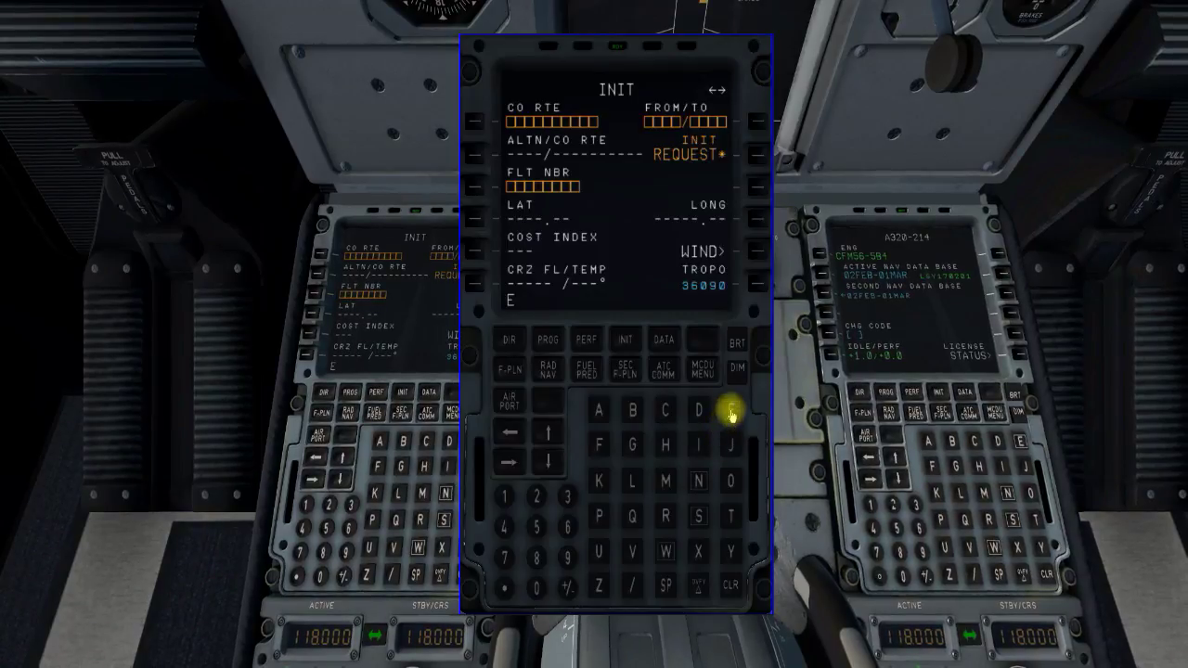
pyautogui.click(634, 447)
pyautogui.click(601, 446)
pyautogui.click(601, 447)
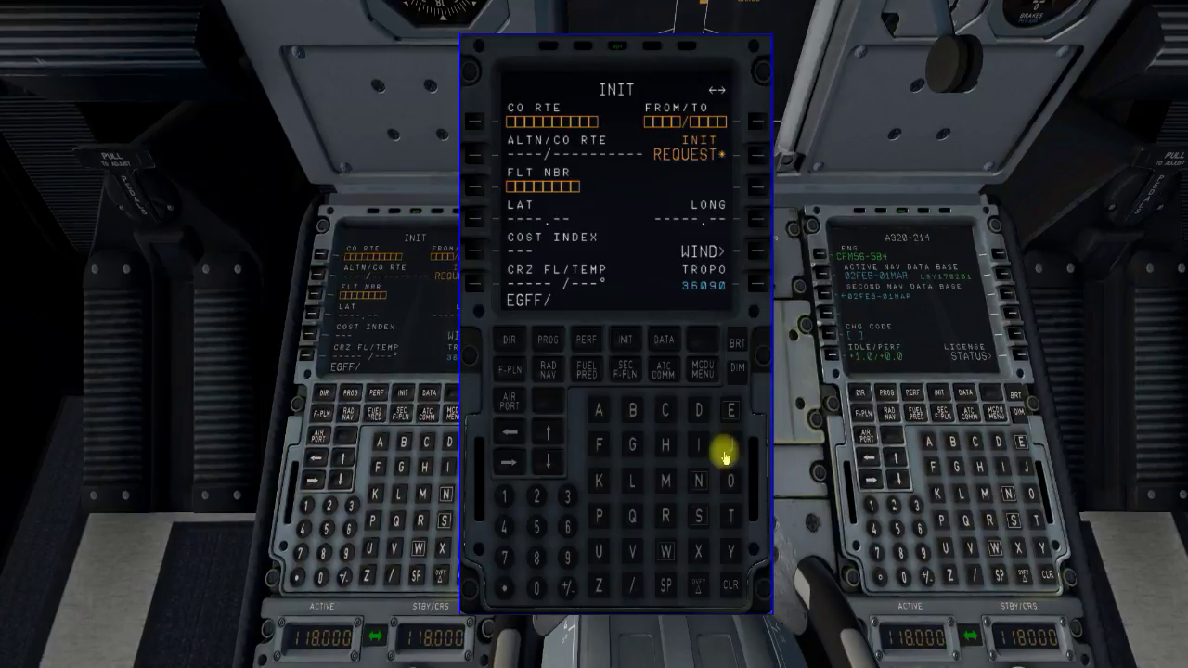
pyautogui.click(731, 414)
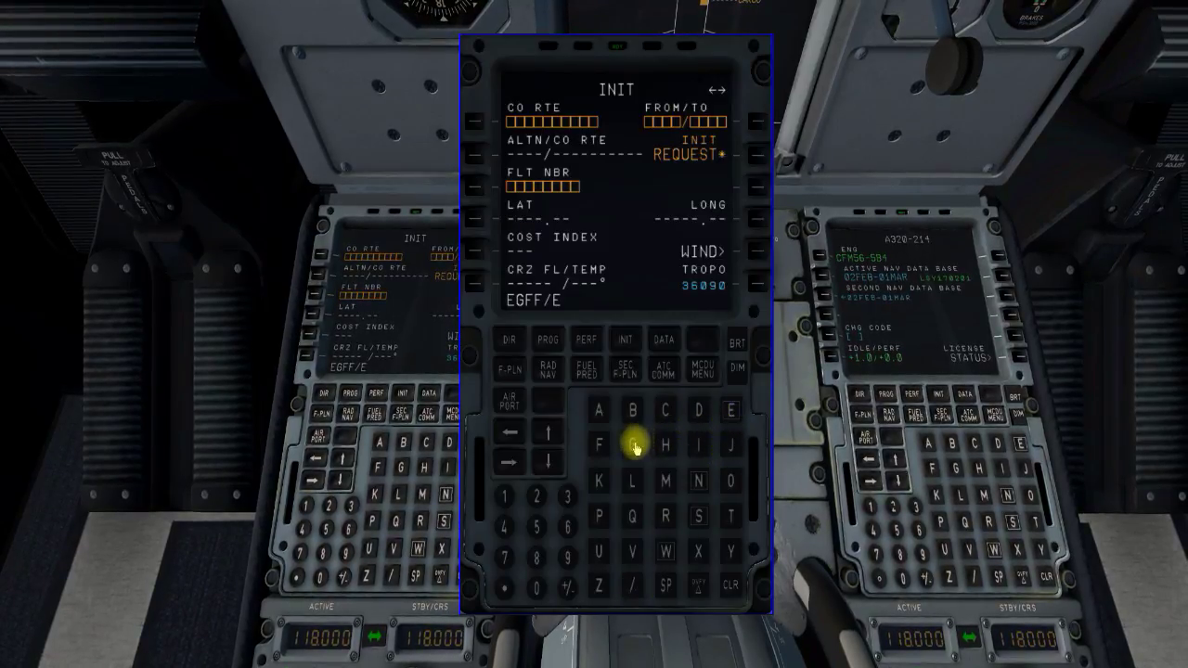
pyautogui.click(634, 445)
pyautogui.click(665, 411)
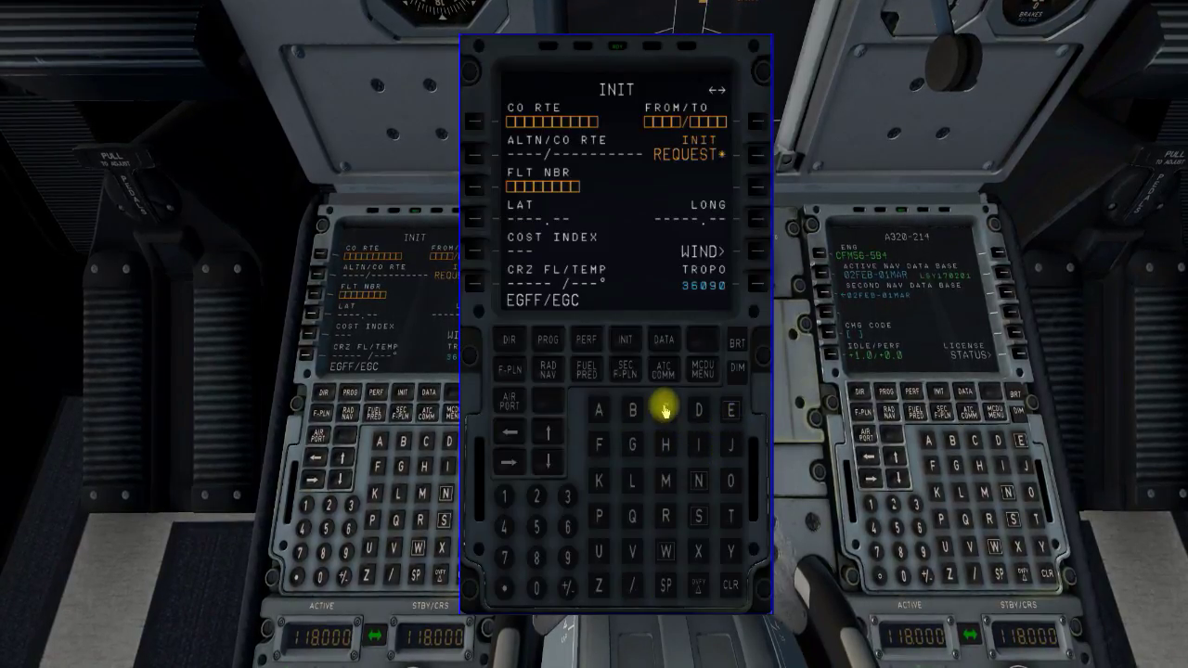
pyautogui.click(758, 122)
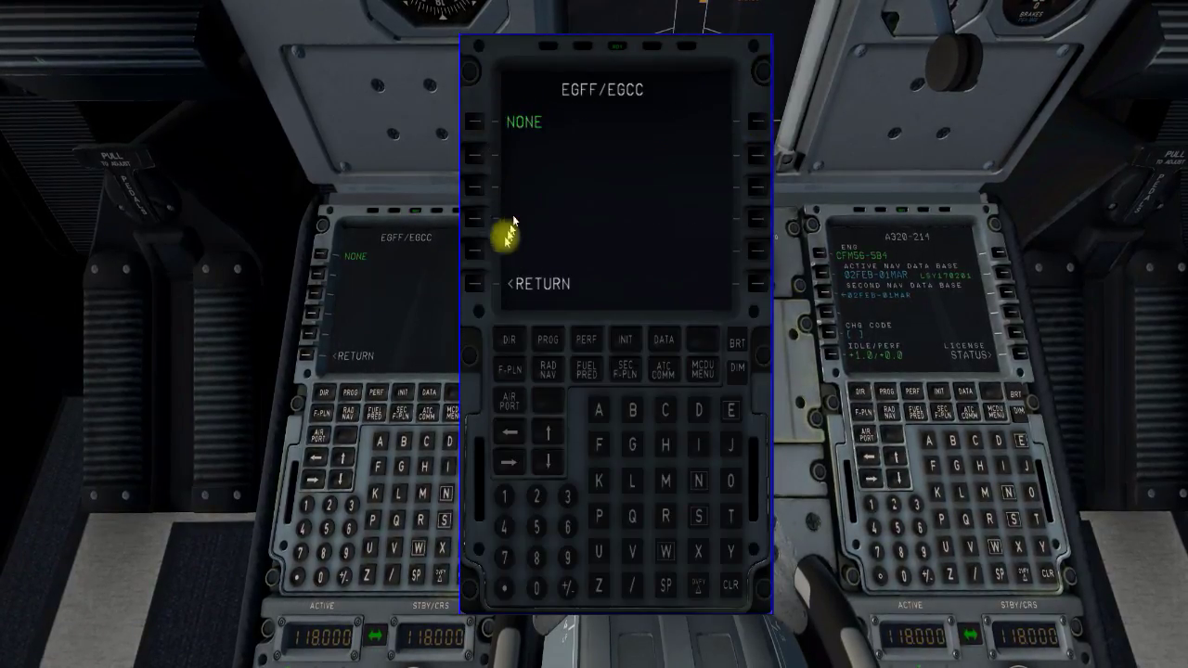
pyautogui.click(475, 291)
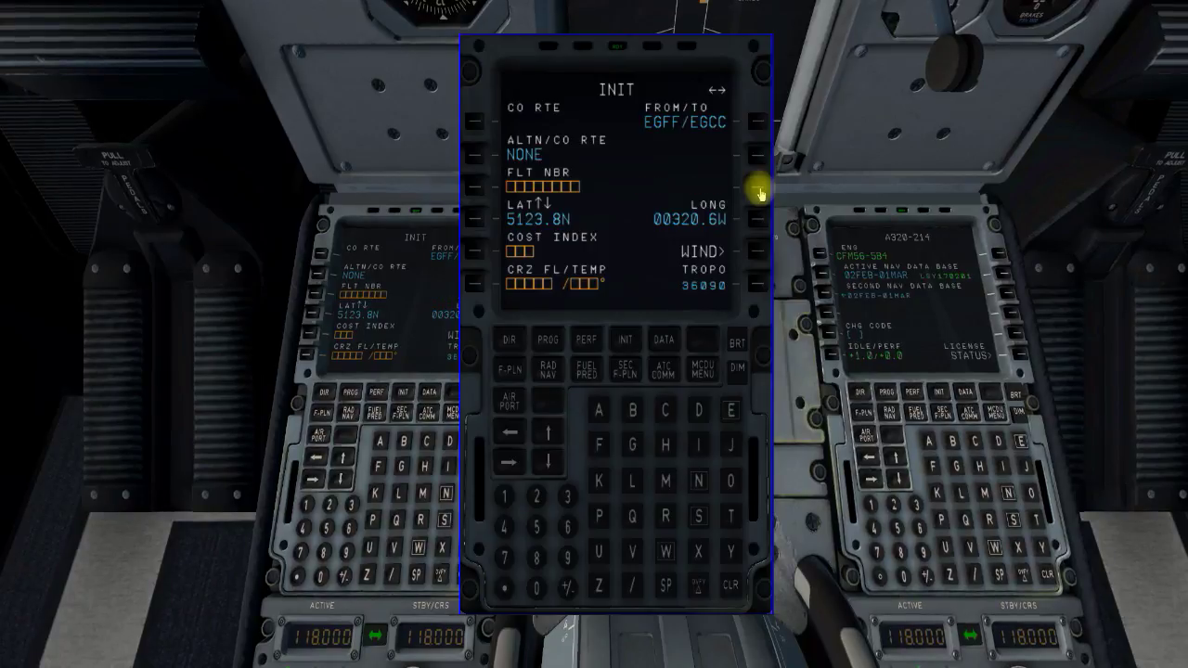
# Enter BAW2302 as the flight number on the INIT page.
pyautogui.click(632, 411)
pyautogui.click(601, 408)
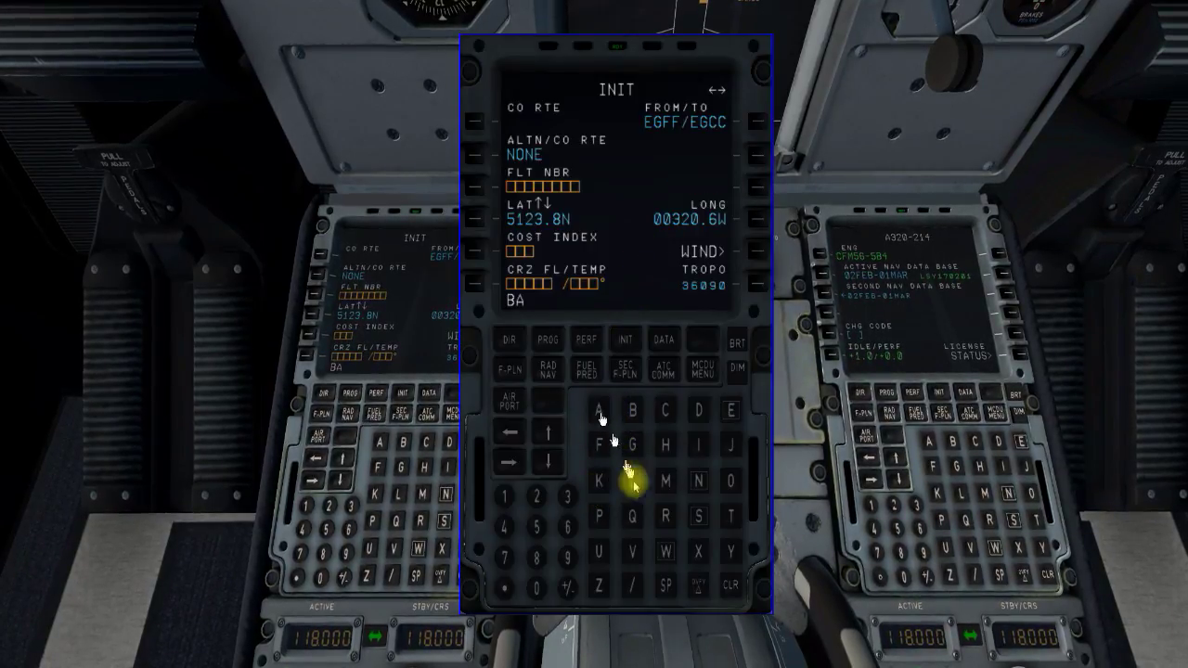
pyautogui.click(665, 551)
pyautogui.click(538, 496)
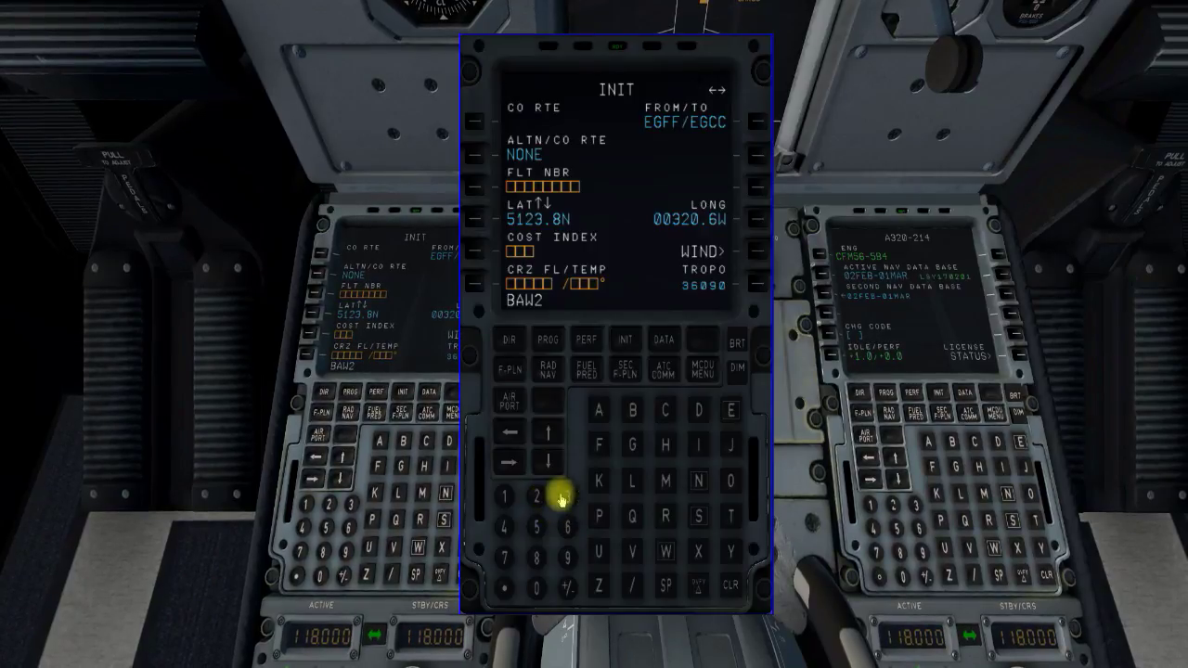
pyautogui.click(567, 496)
pyautogui.click(538, 588)
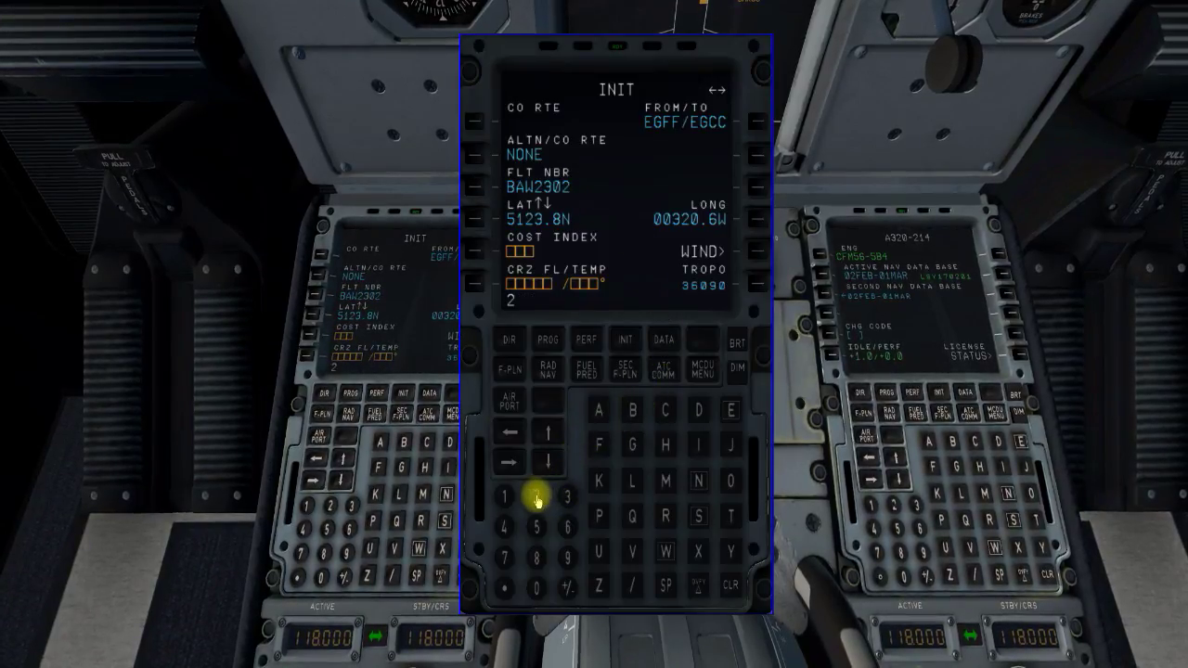
# Set the cost index to 20 and the cruise level to FL180 on the INIT page.
pyautogui.click(537, 591)
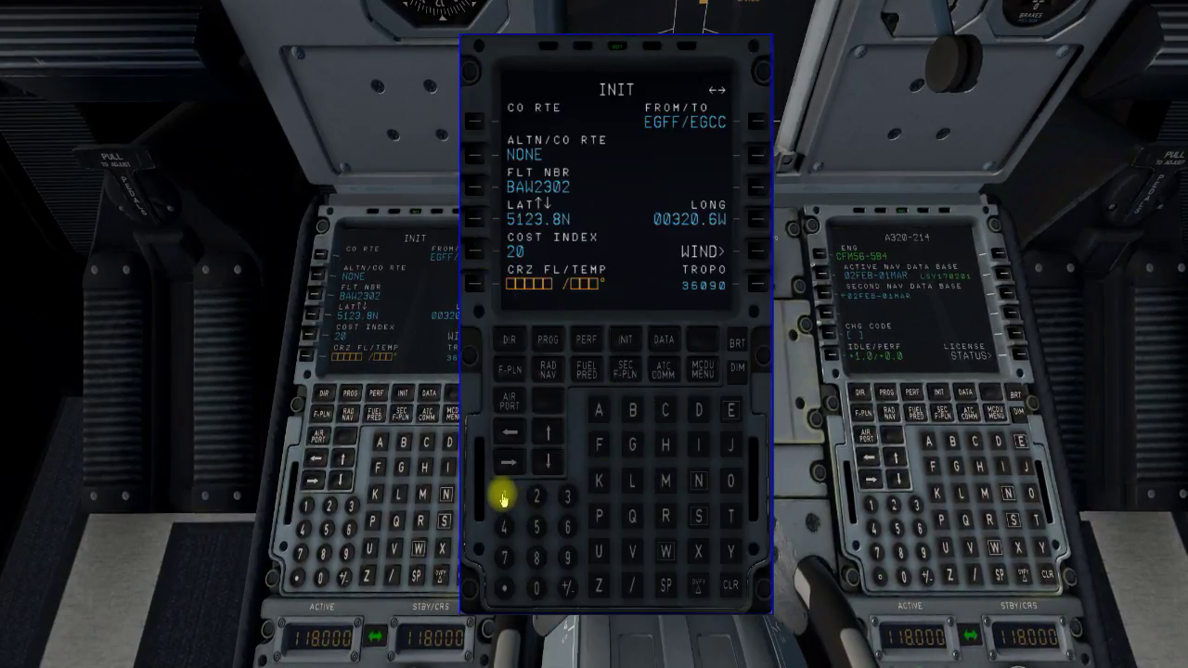
pyautogui.click(537, 556)
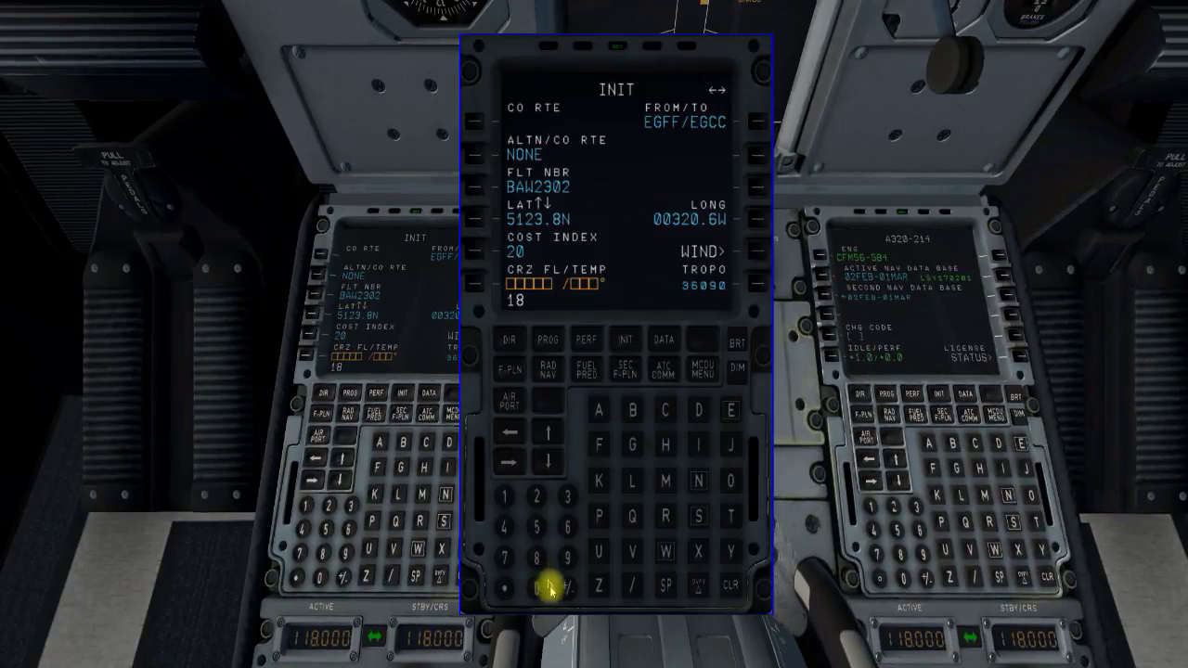
pyautogui.click(538, 588)
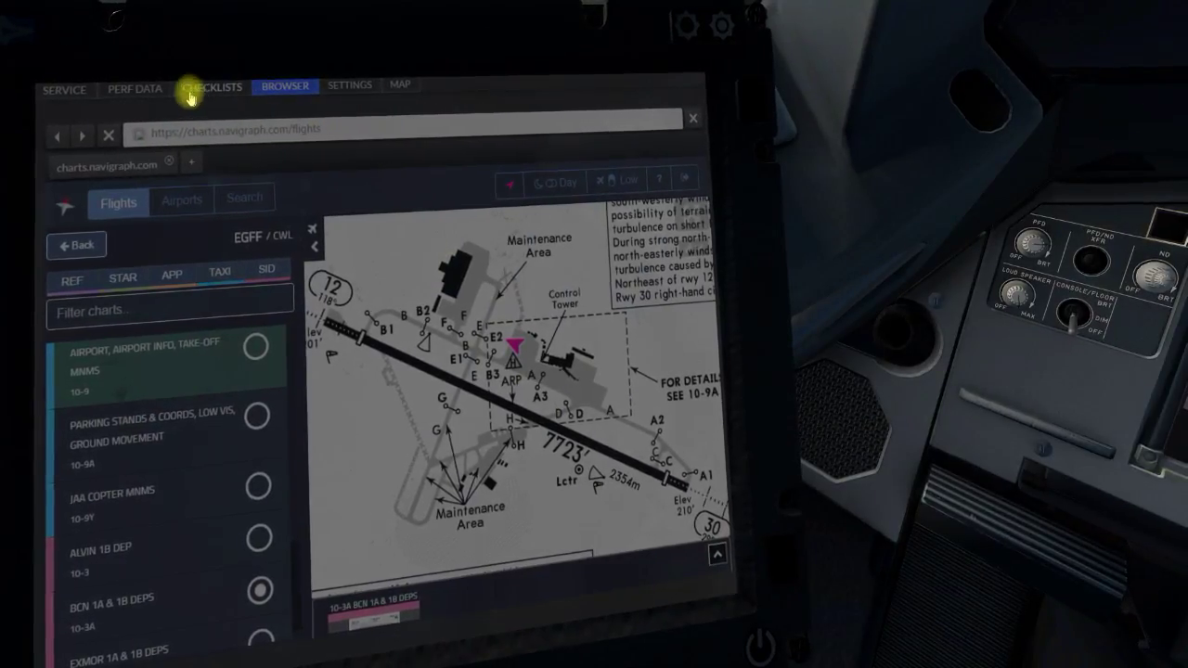
# Apply the weight and balance figures in the tablet's performance data and return the tablet to its browser.
pyautogui.click(137, 86)
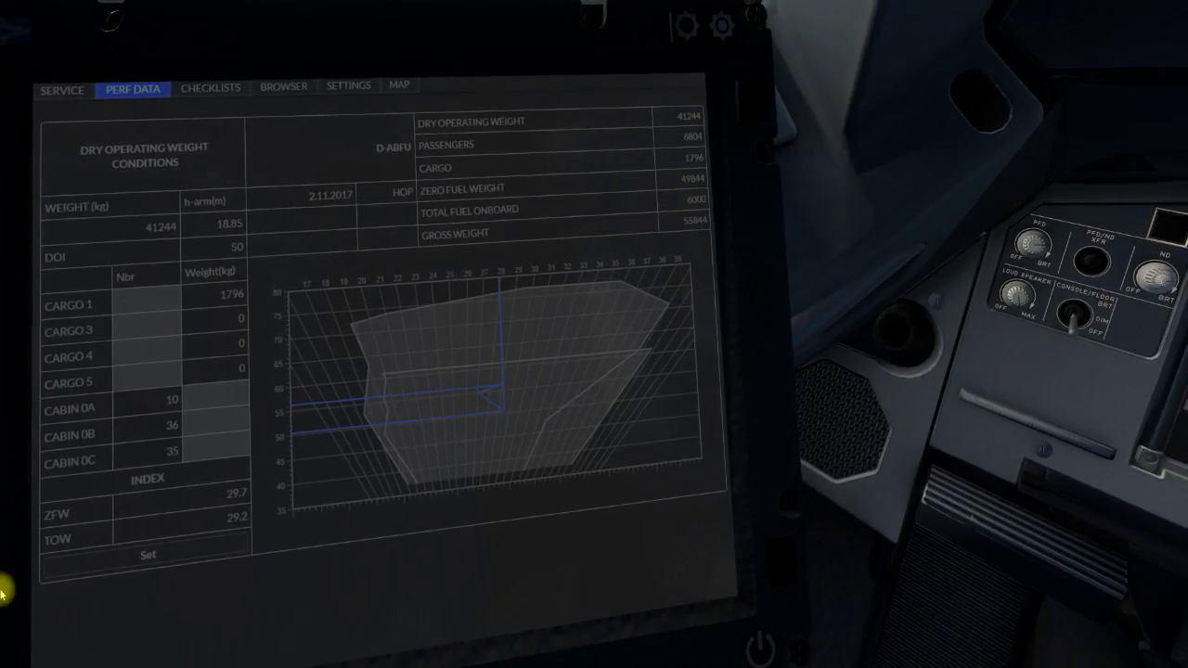
pyautogui.click(150, 551)
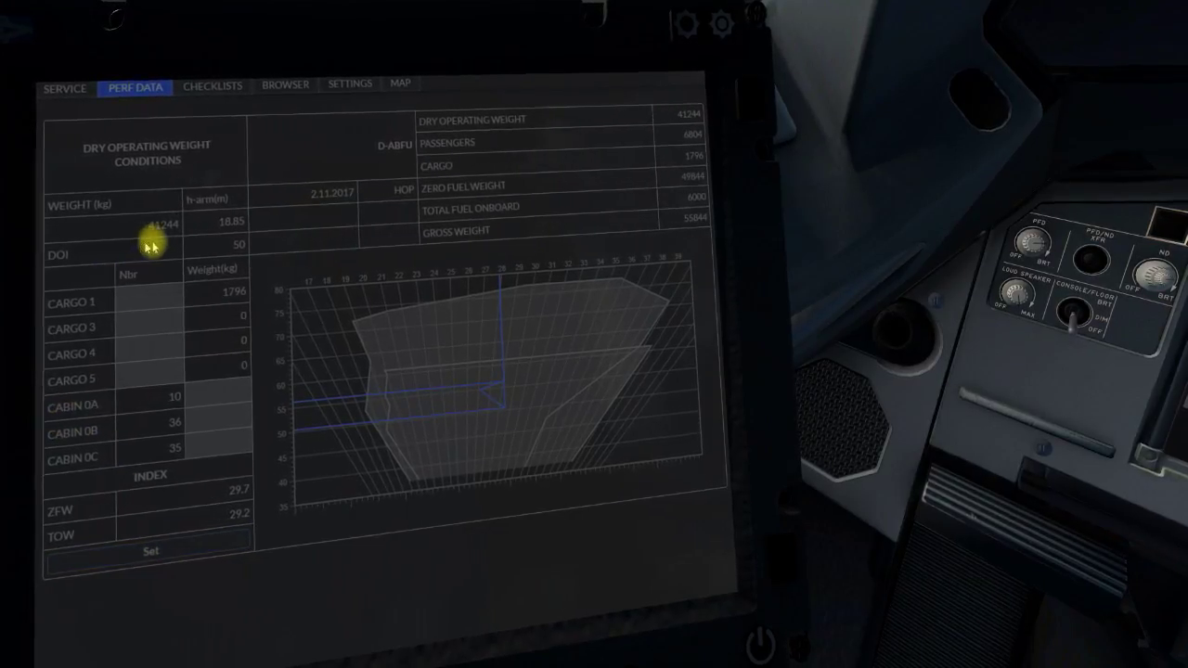
pyautogui.click(287, 83)
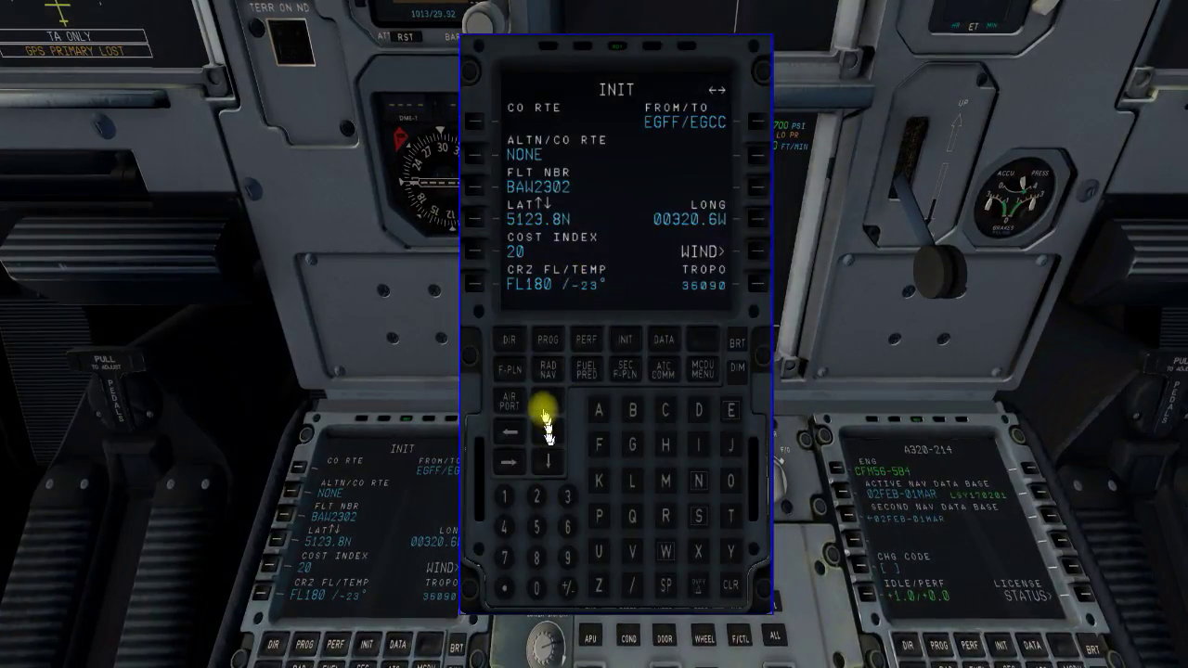
# Enter 49.9/26.9 as ZFW/ZFWCG and 6.0 as block fuel on the second INIT page, and return to the first page.
pyautogui.click(508, 462)
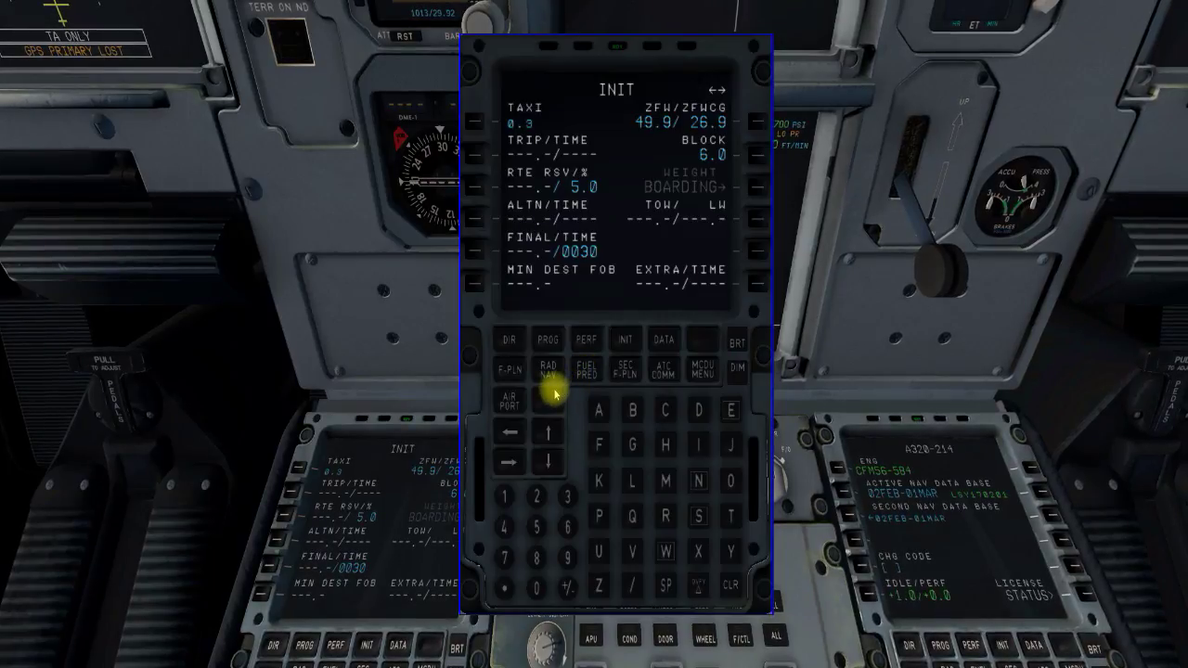
pyautogui.click(623, 342)
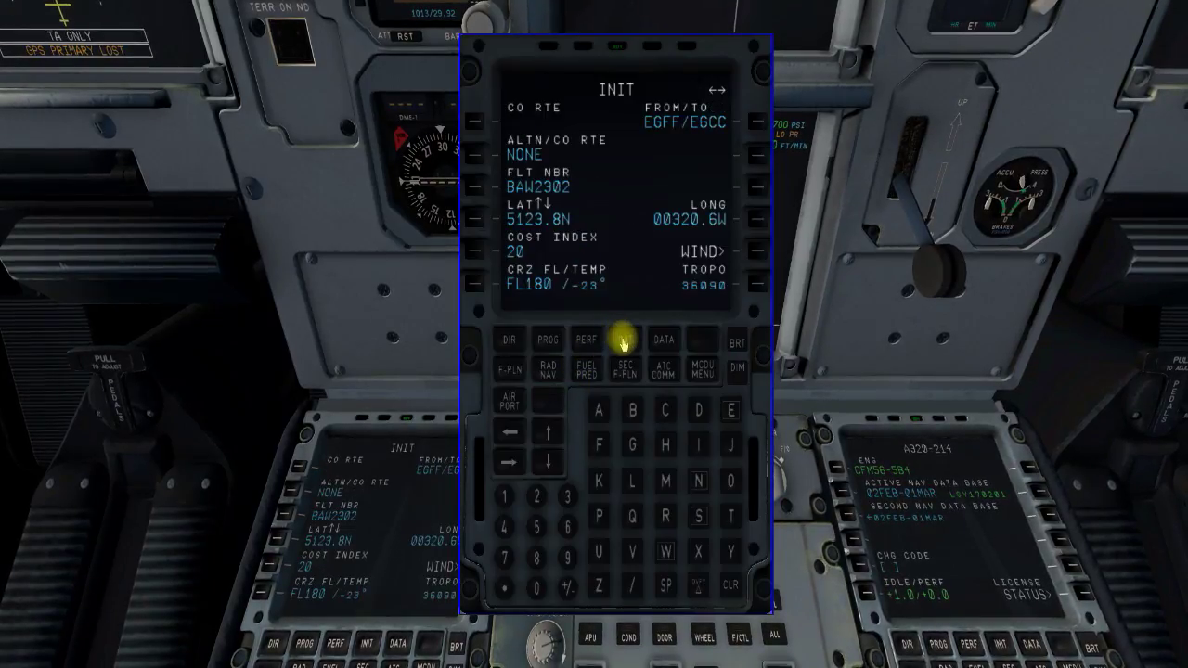
# Set the EGFF departure to runway 30 with the BCN1A SID and insert it into the flight plan.
pyautogui.click(510, 369)
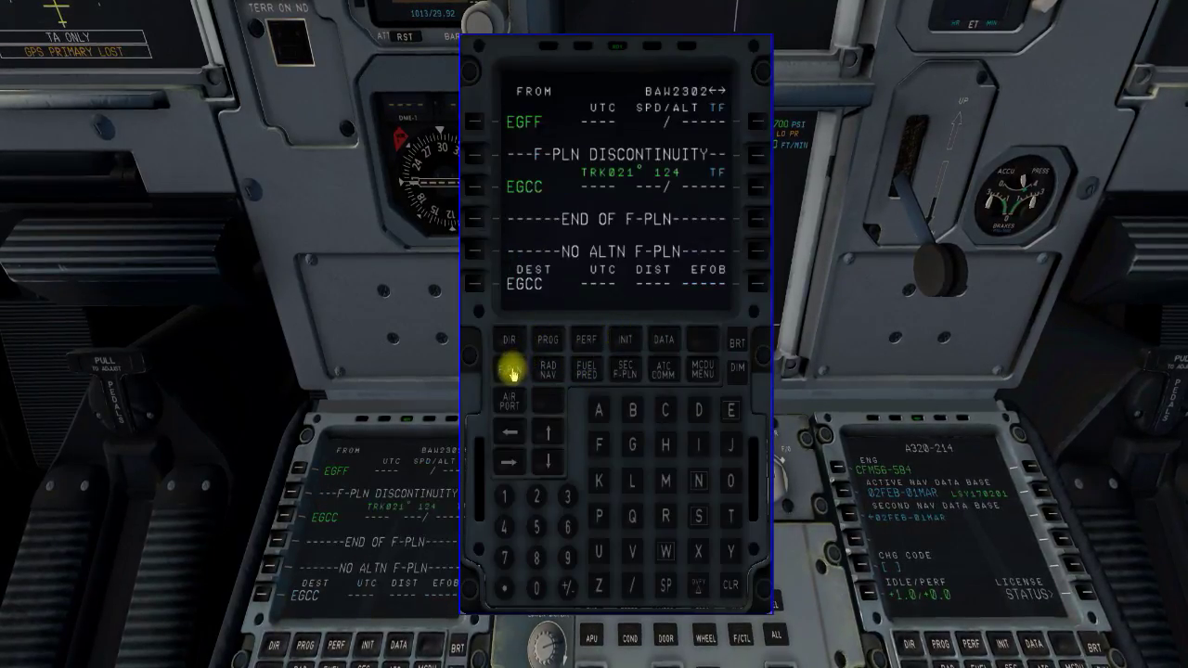
pyautogui.click(482, 128)
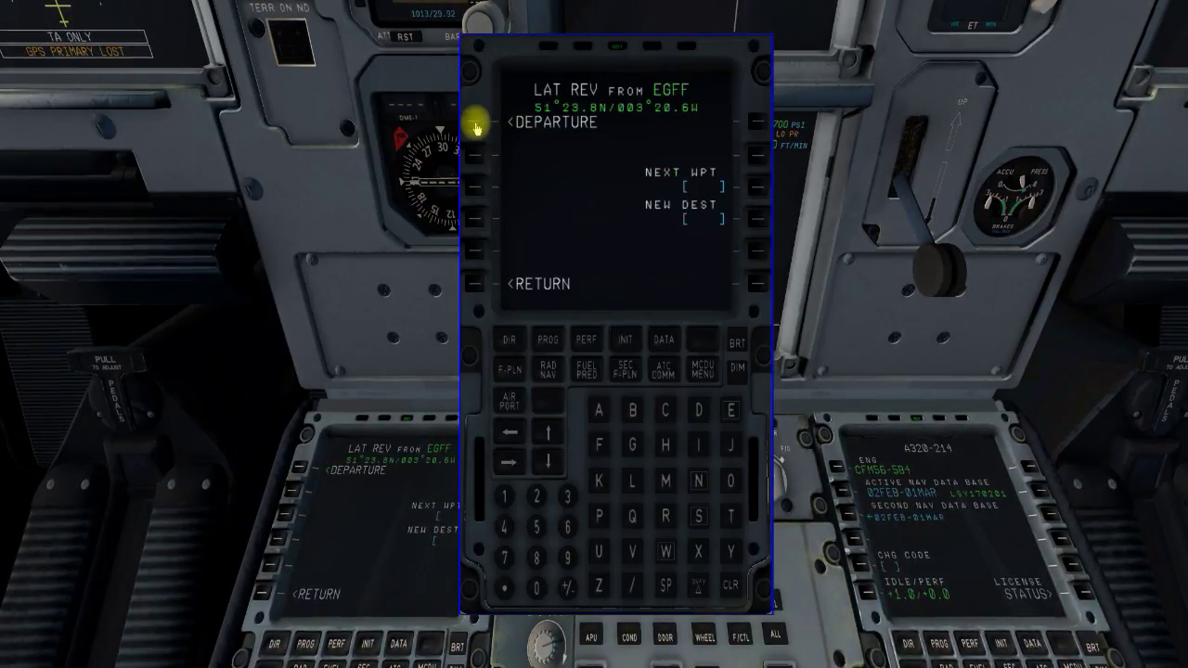
pyautogui.click(476, 126)
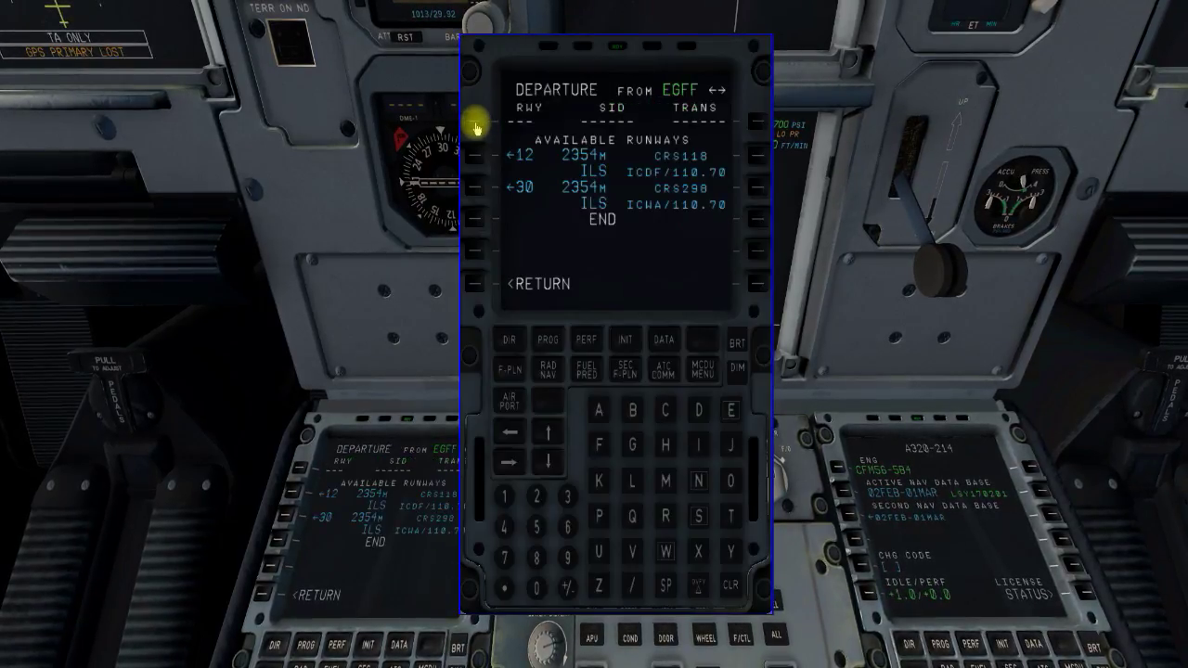
pyautogui.click(476, 193)
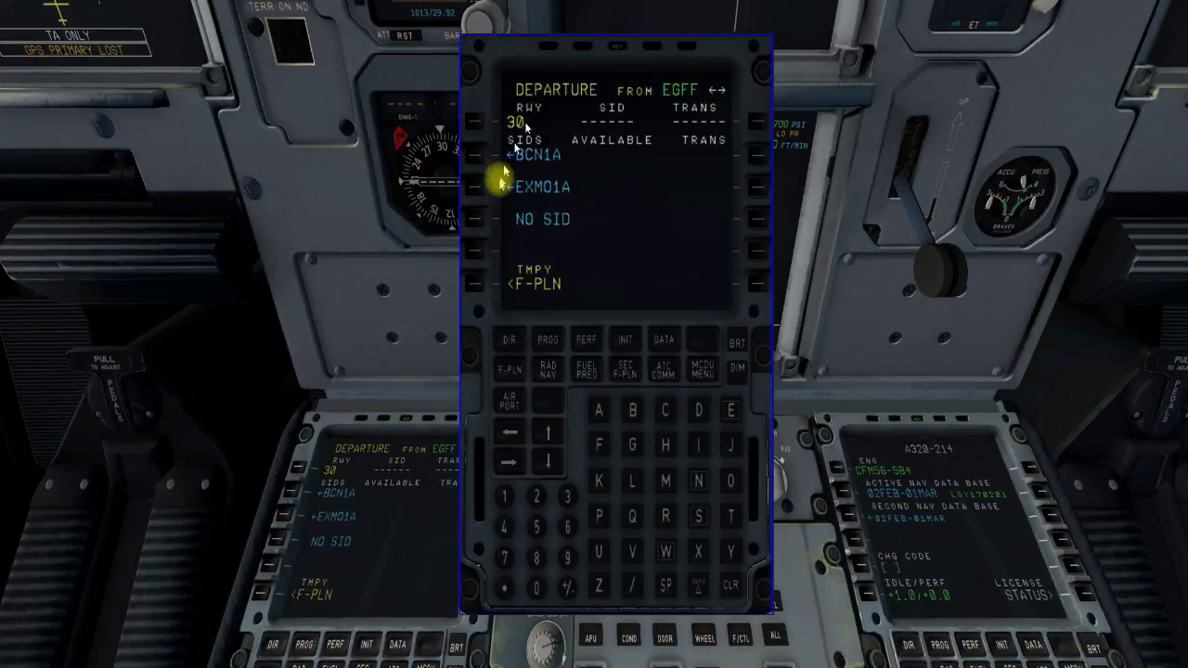
pyautogui.click(476, 158)
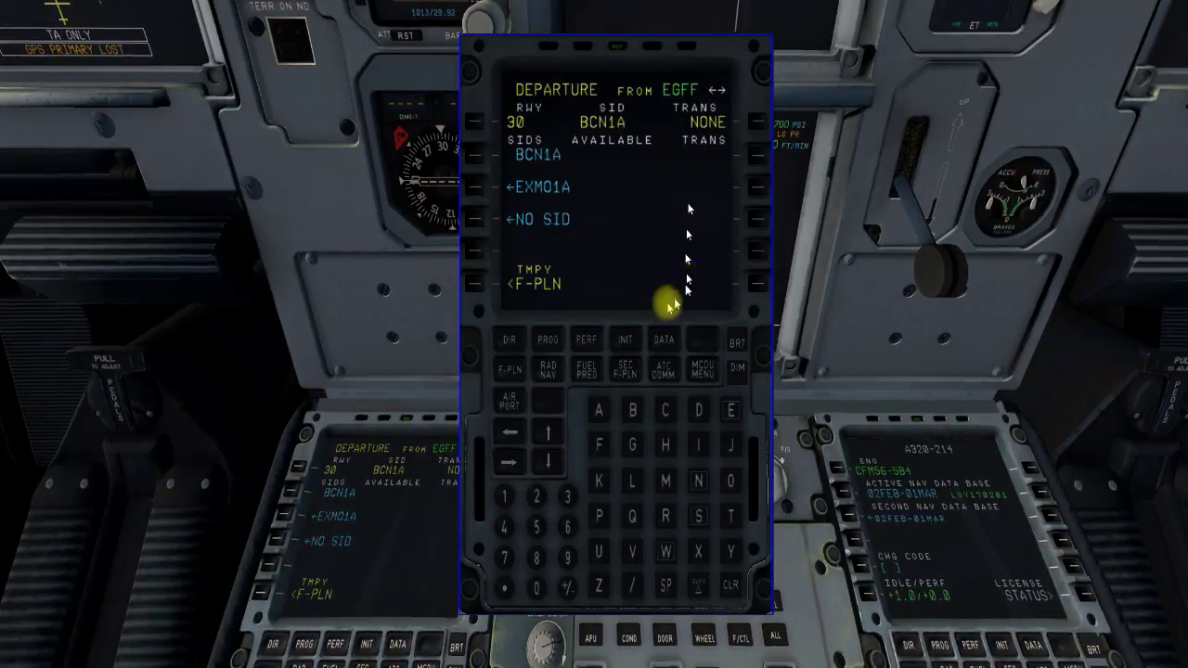
pyautogui.click(475, 284)
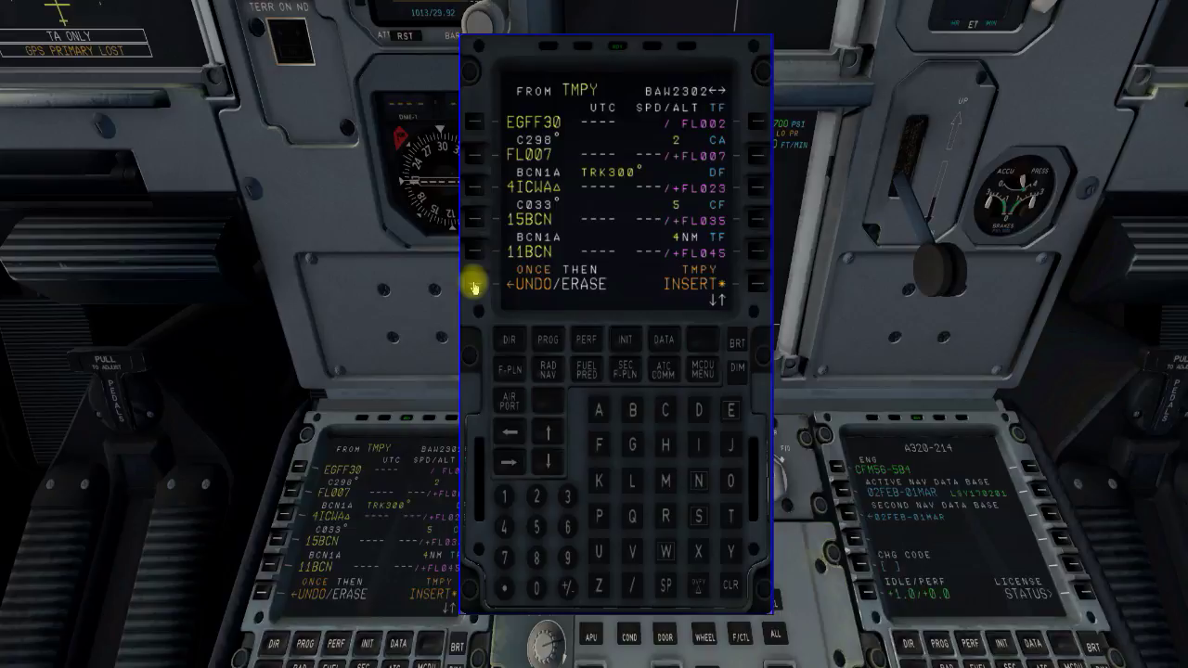
pyautogui.click(758, 284)
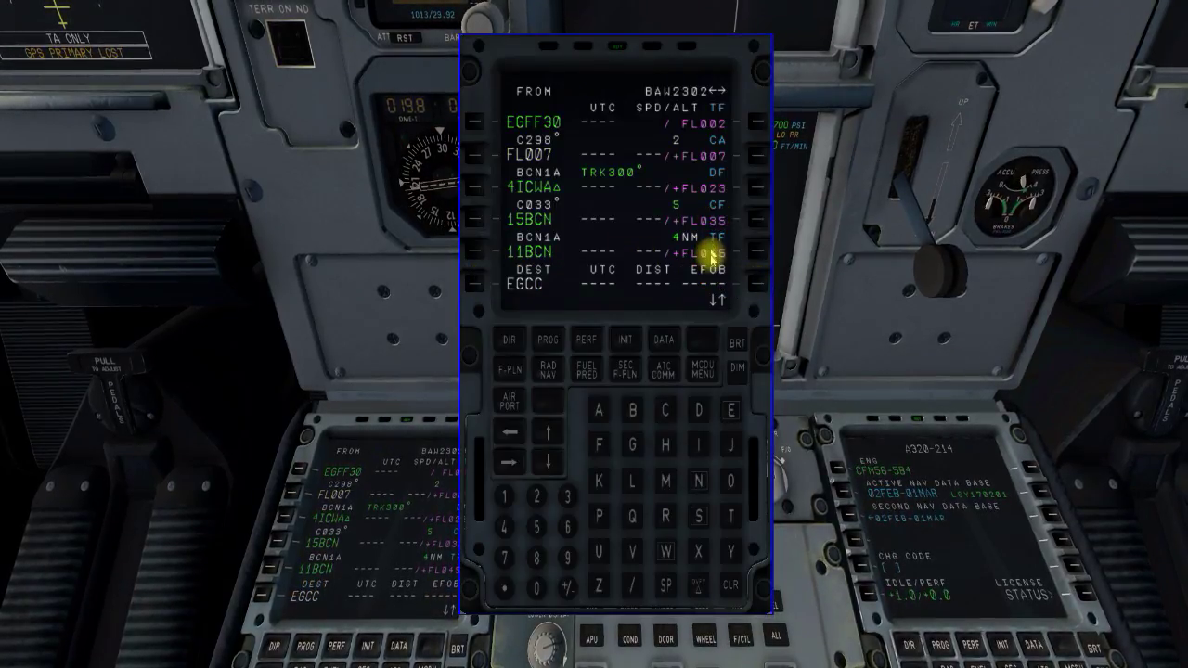
# Open the airways page from BCN in the flight plan and enter N864 as the via airway.
pyautogui.click(545, 433)
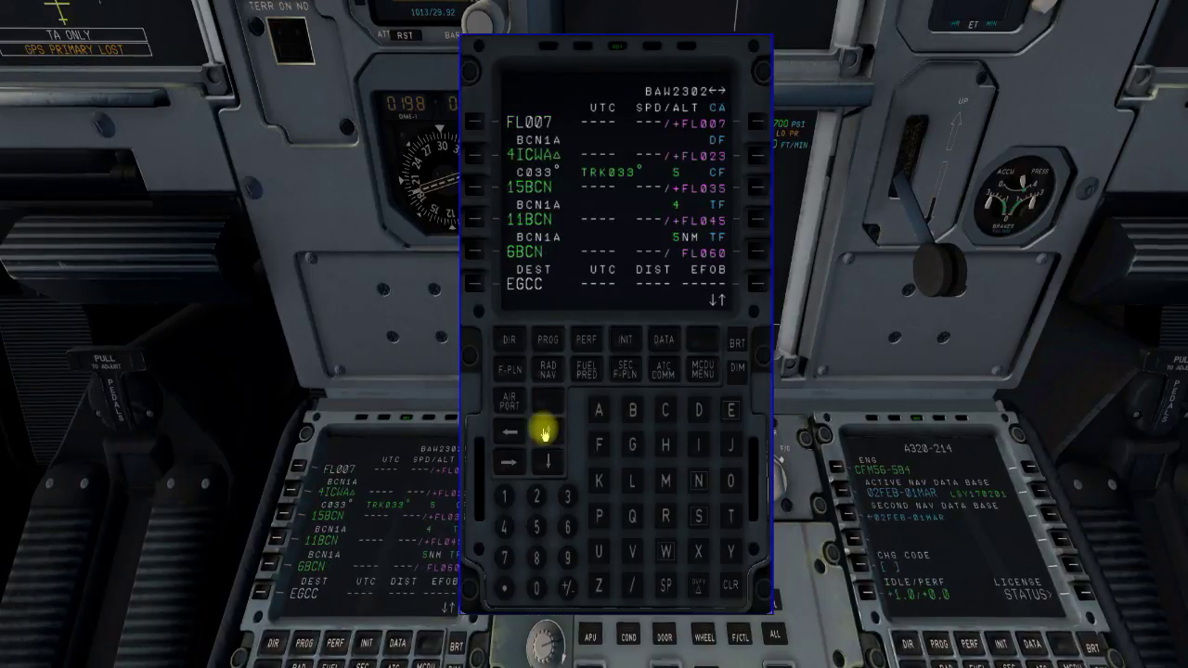
pyautogui.click(545, 432)
pyautogui.click(544, 432)
pyautogui.click(545, 432)
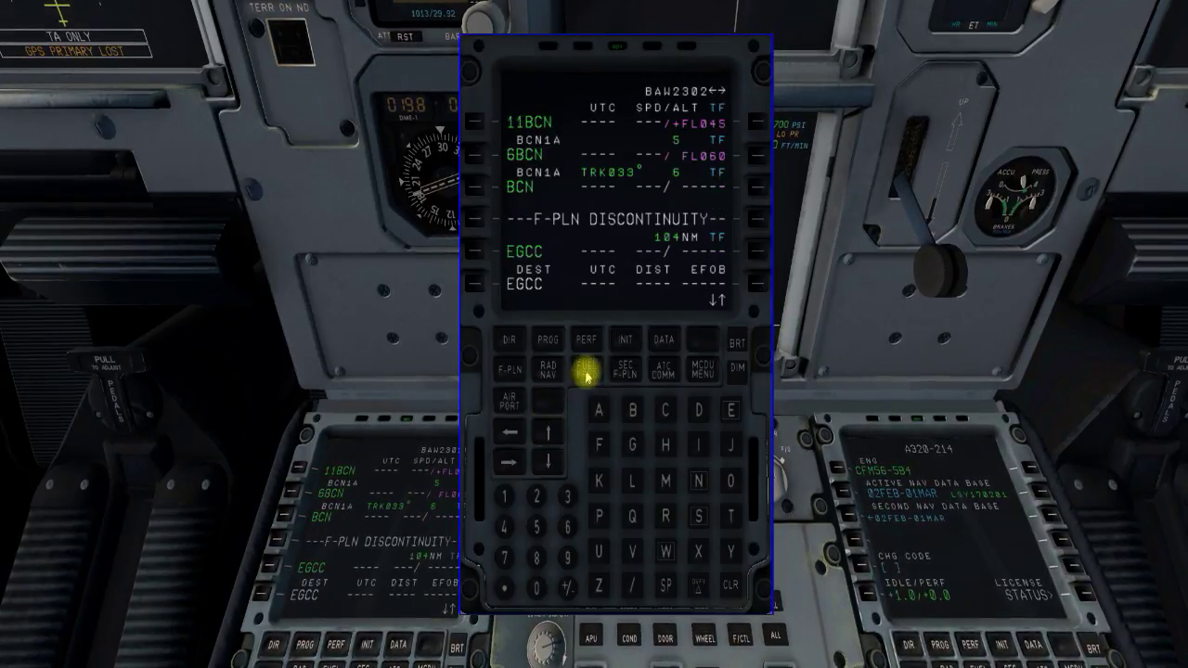
pyautogui.click(474, 189)
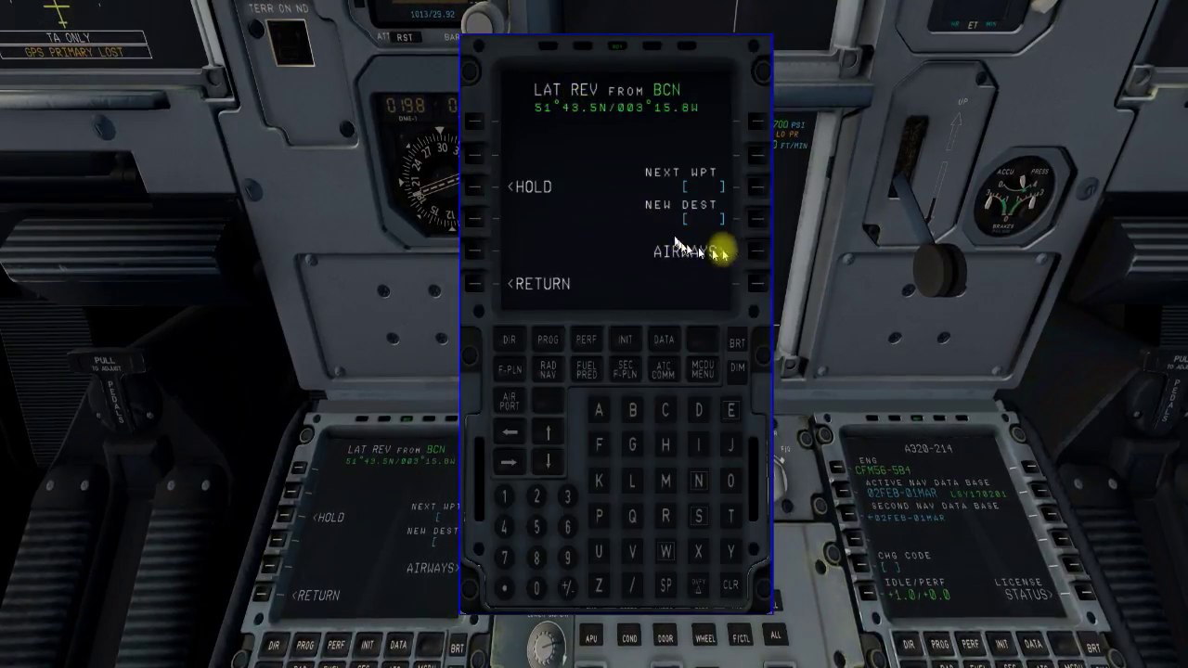
pyautogui.click(758, 251)
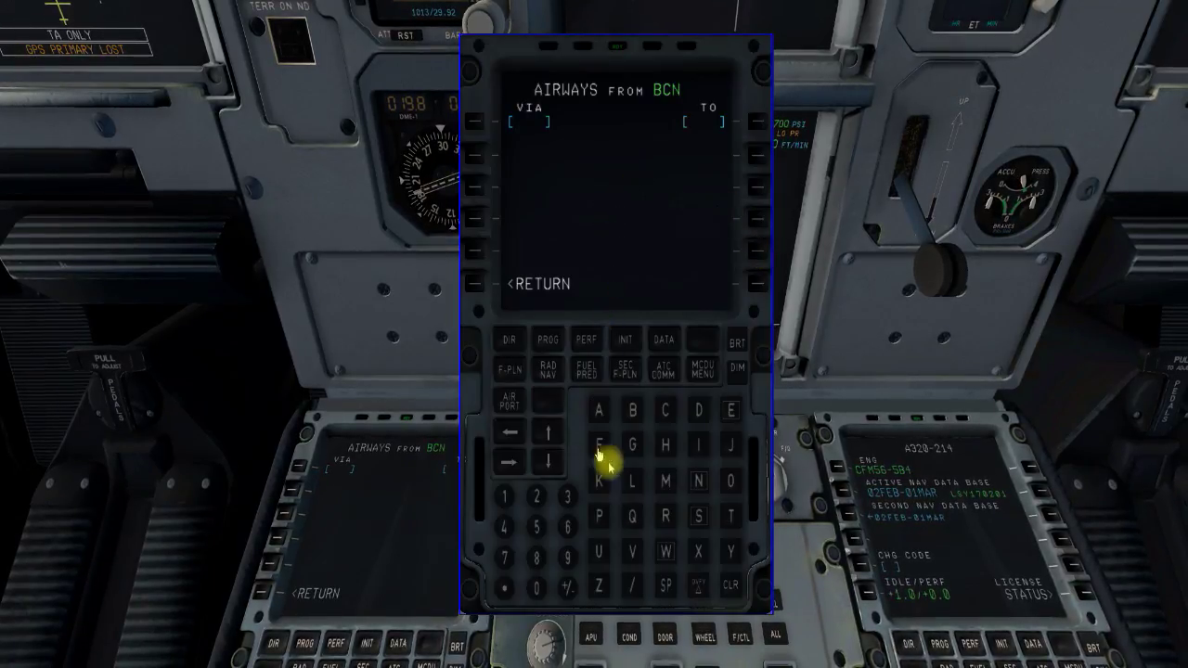
pyautogui.click(694, 481)
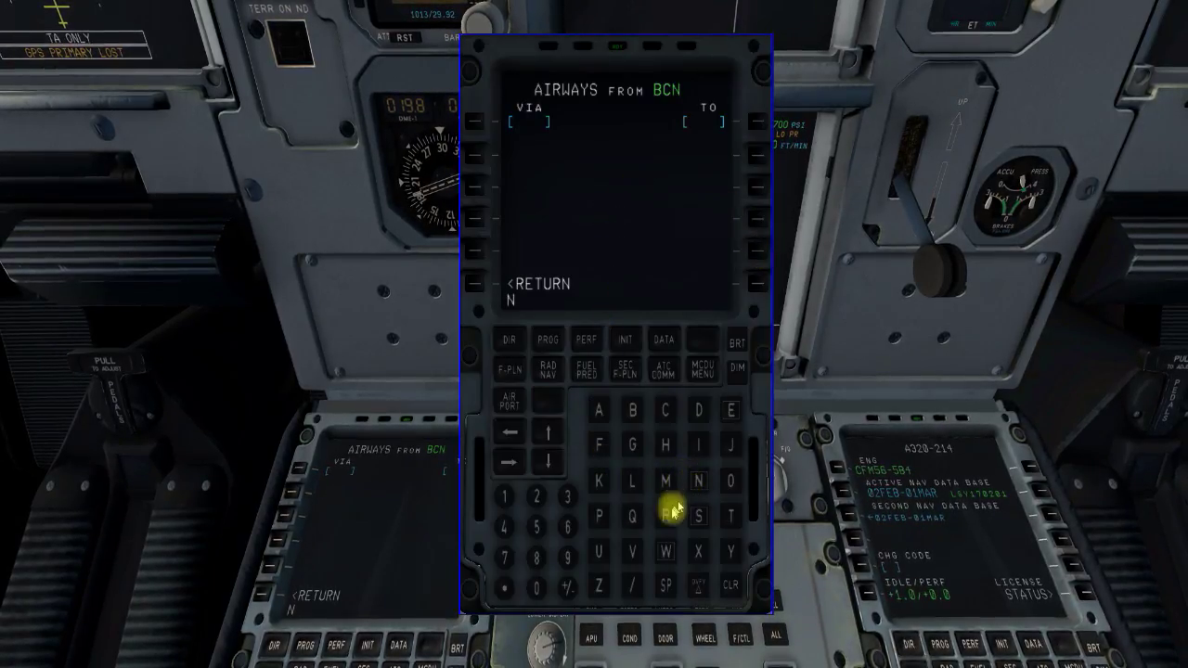
pyautogui.click(538, 557)
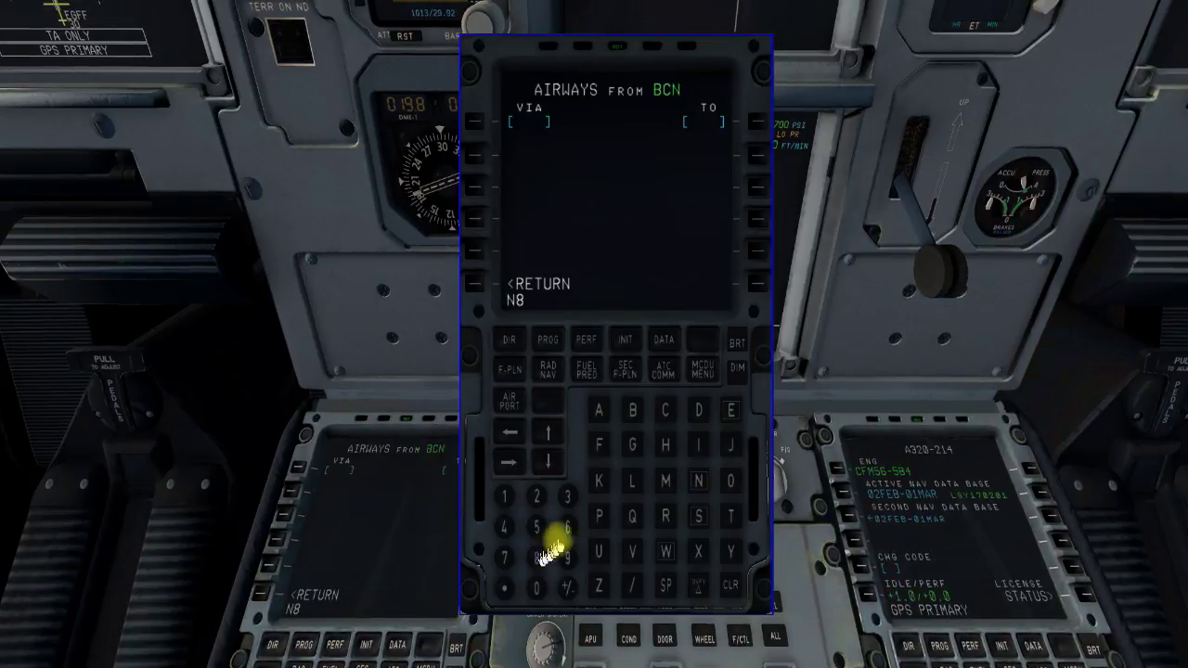
pyautogui.click(566, 525)
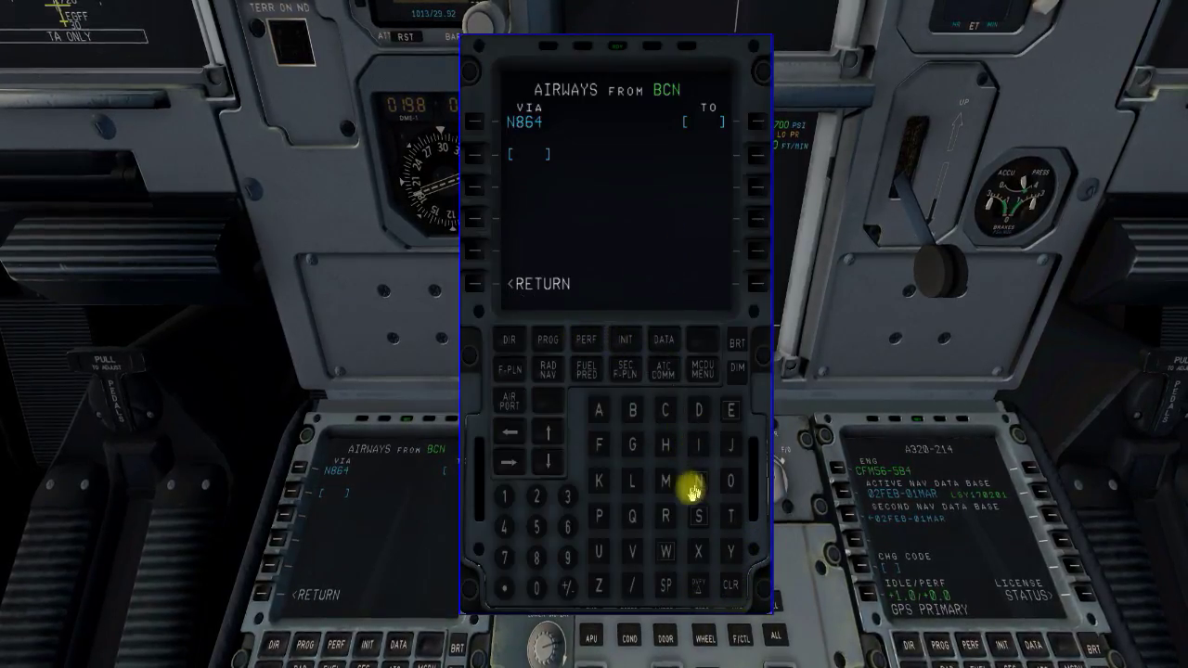
# Set MONTY as the end point of airway N864 and insert the temporary flight plan.
pyautogui.click(723, 483)
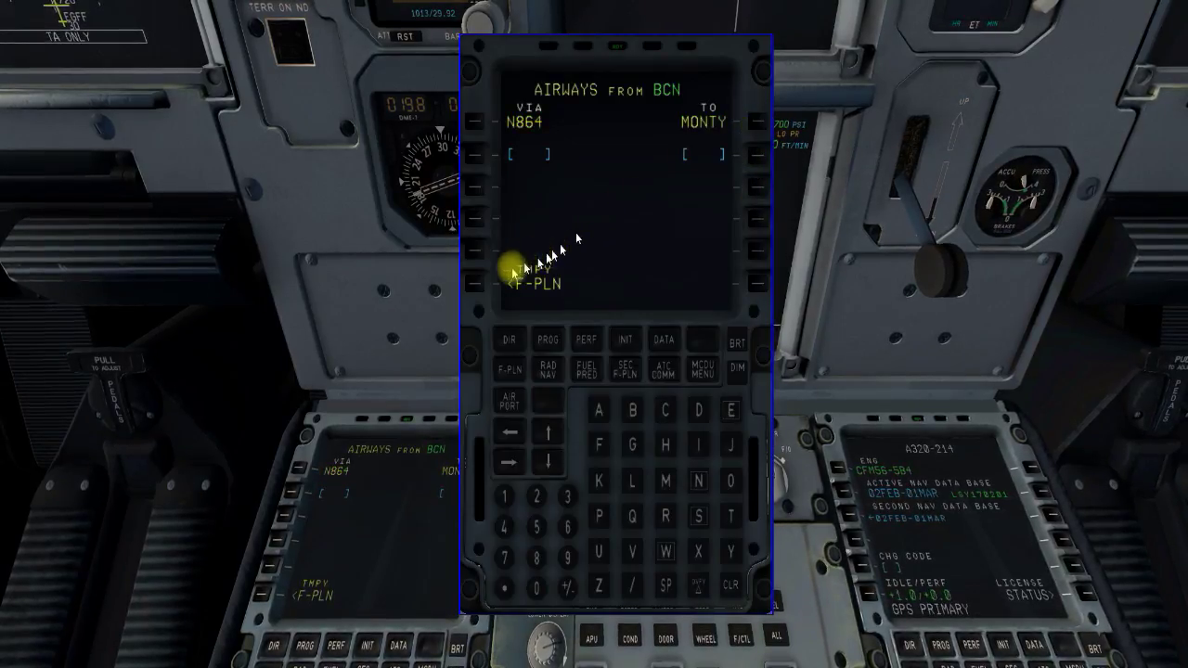
pyautogui.click(476, 289)
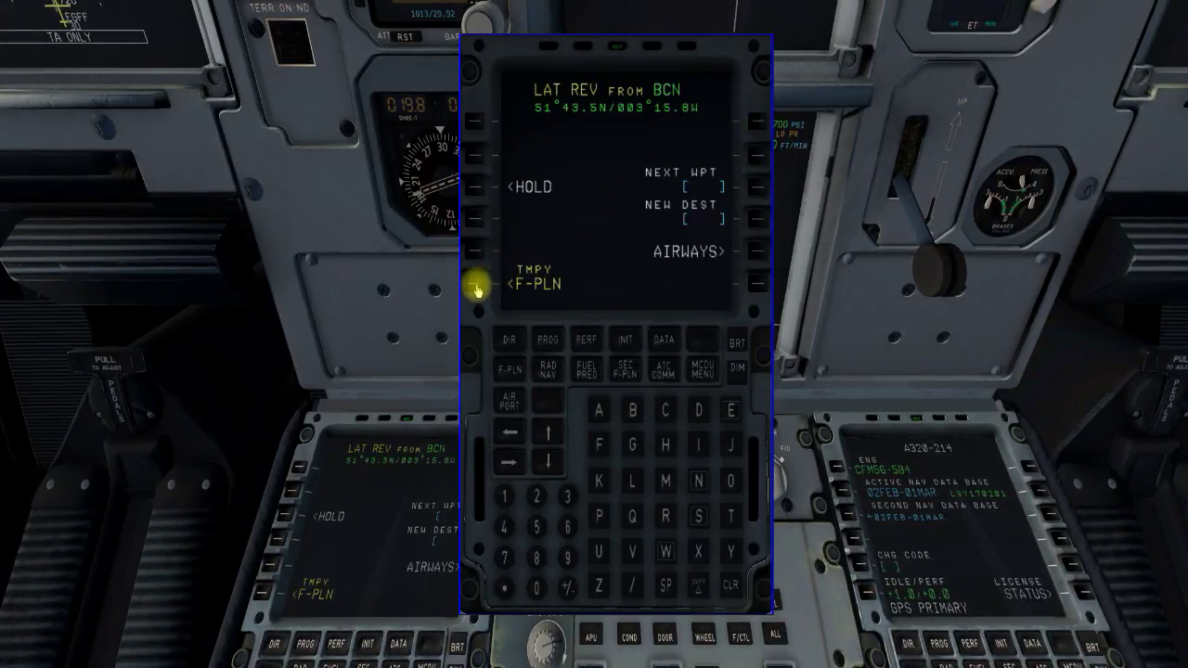
pyautogui.click(476, 289)
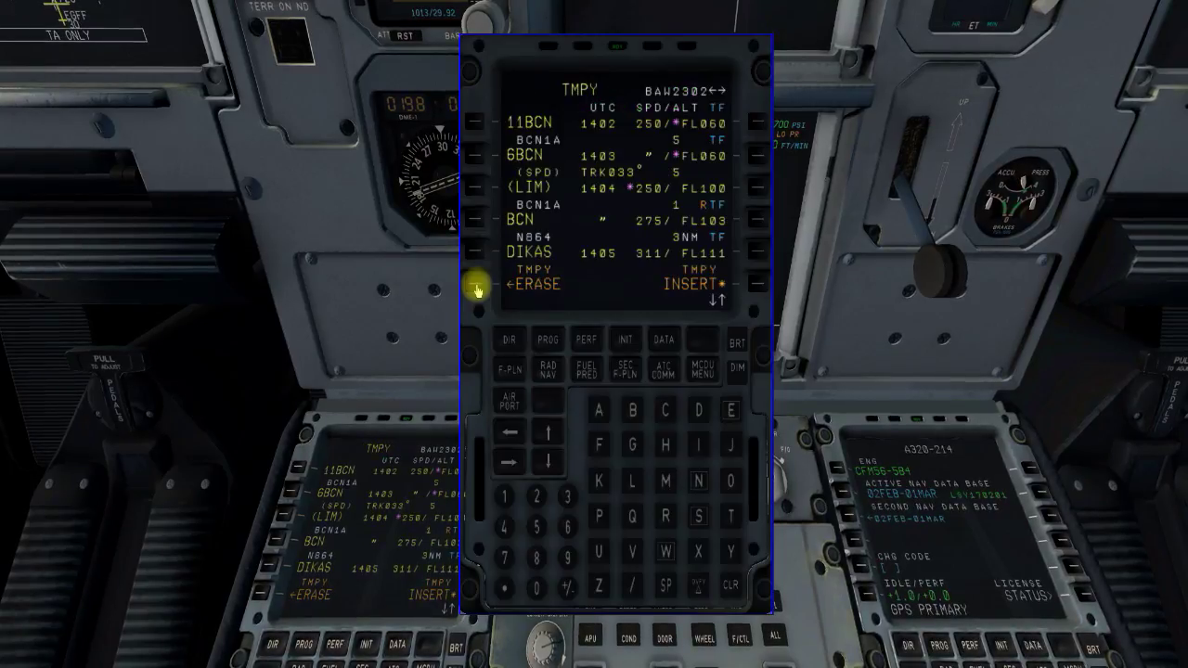
pyautogui.click(757, 284)
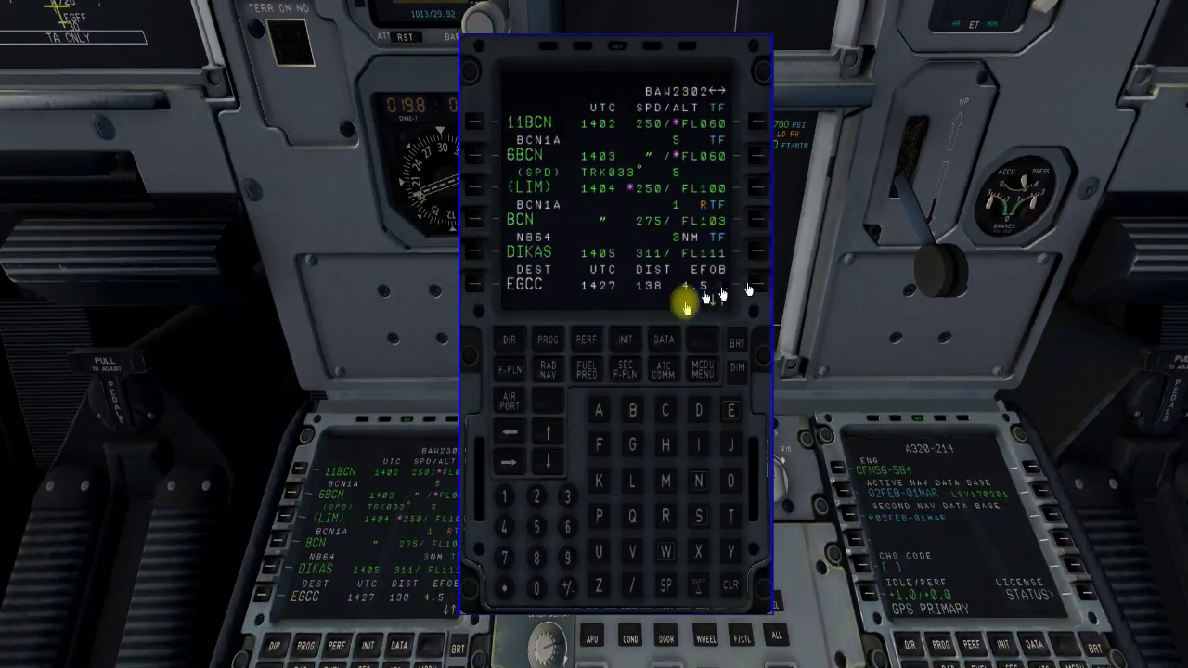
# Review the flight plan waypoints along N864 from BCN through MONTY to EGCC, checking for discontinuities.
pyautogui.click(550, 436)
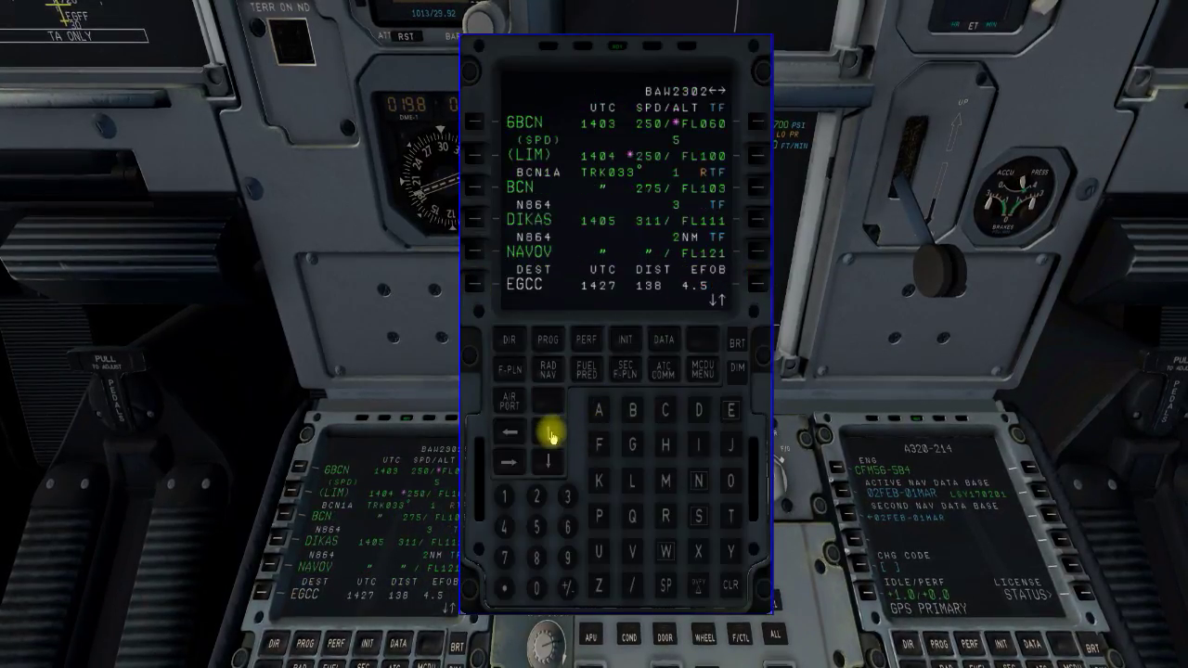
pyautogui.click(550, 437)
pyautogui.click(550, 436)
pyautogui.click(550, 436)
pyautogui.click(550, 437)
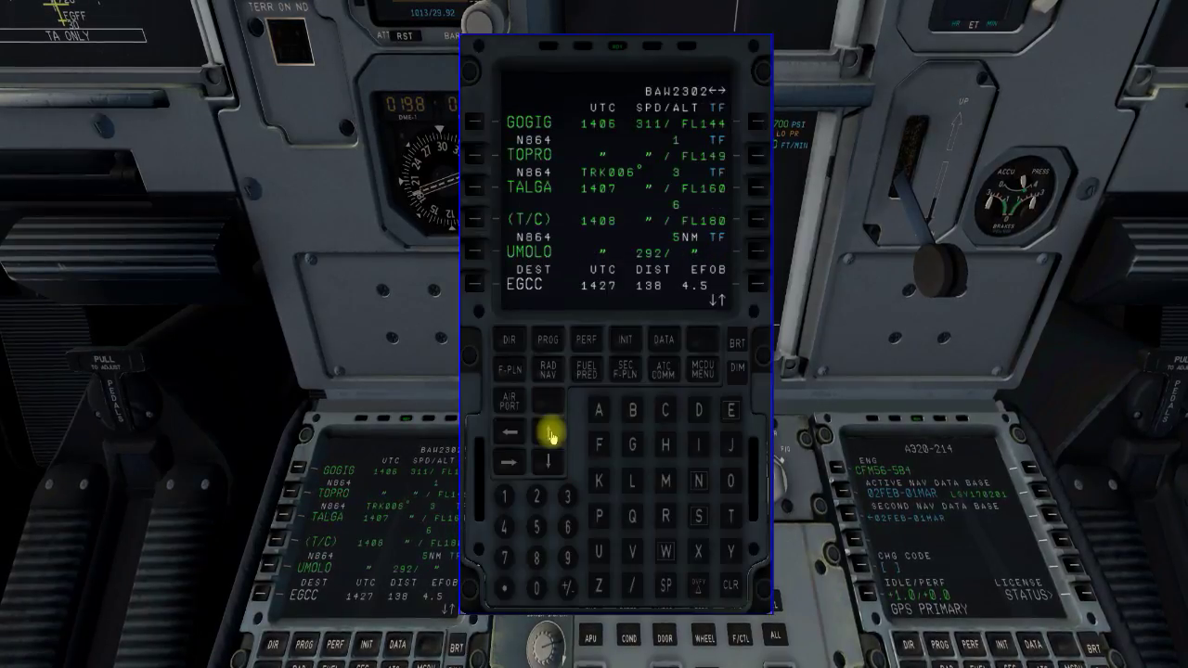
pyautogui.click(550, 433)
pyautogui.click(551, 432)
pyautogui.click(550, 432)
pyautogui.click(550, 432)
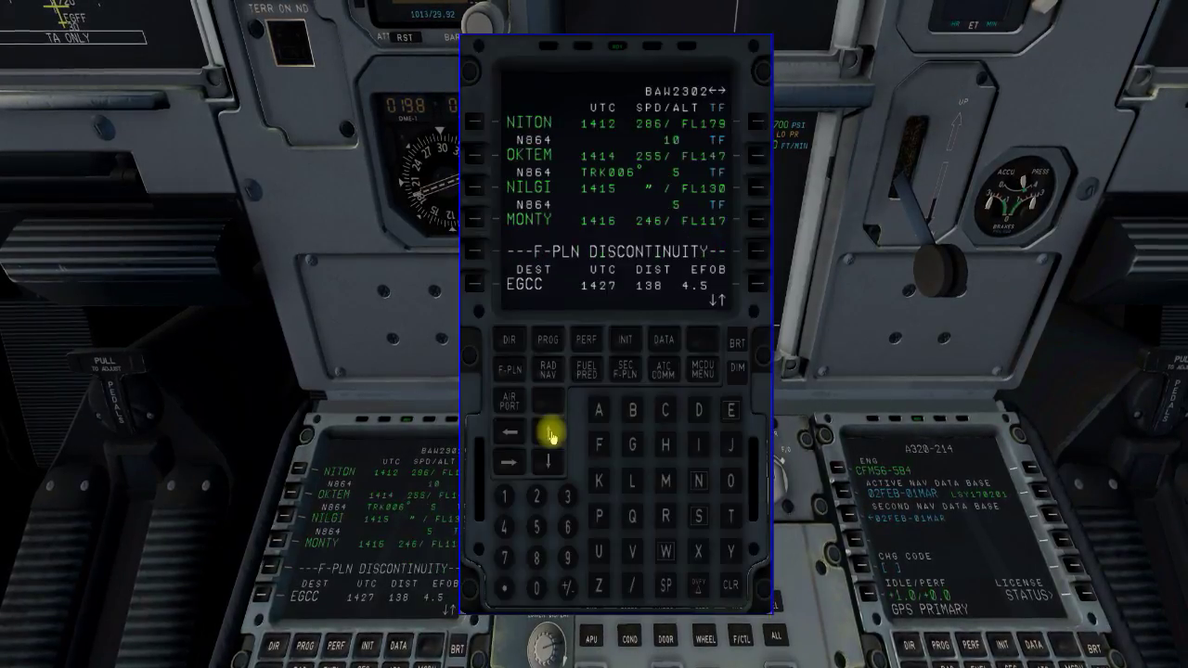
pyautogui.click(550, 433)
pyautogui.click(550, 433)
pyautogui.click(551, 433)
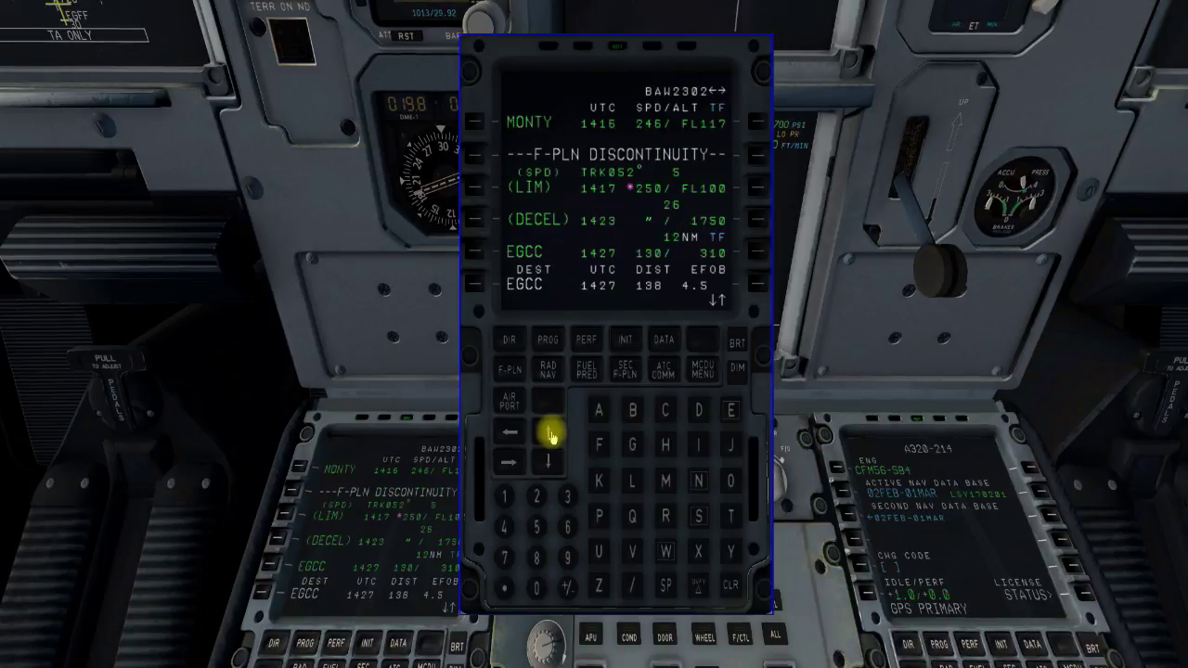
# Open the arrival page for EGCC and select the I23R approach.
pyautogui.click(479, 288)
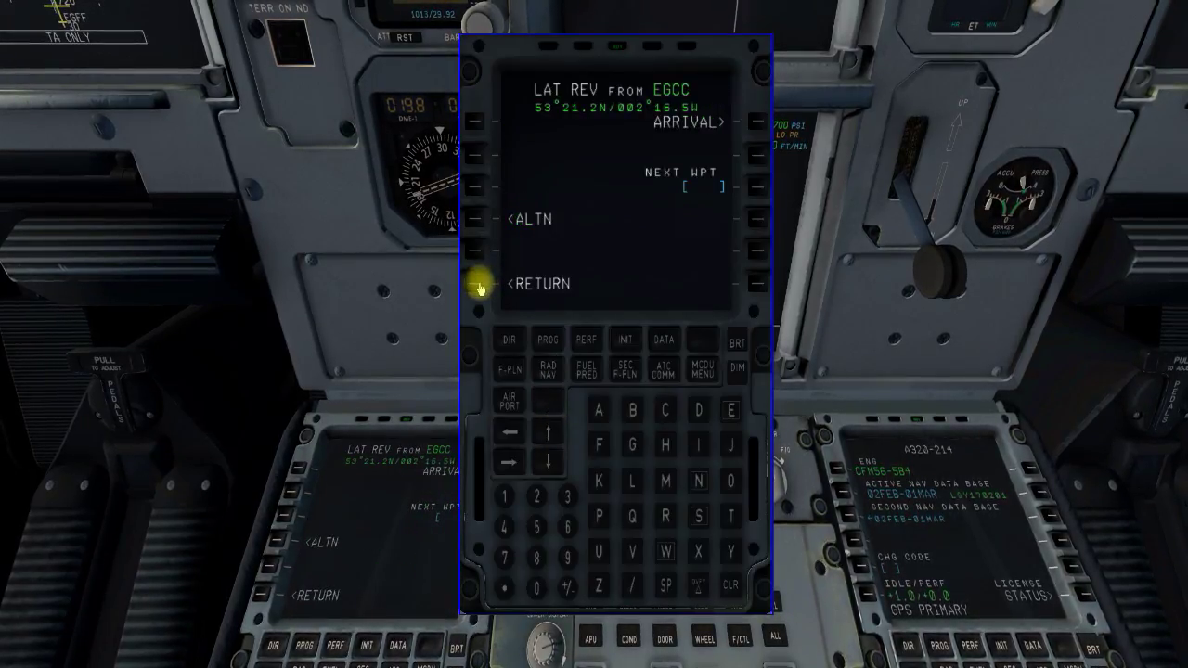
pyautogui.click(757, 121)
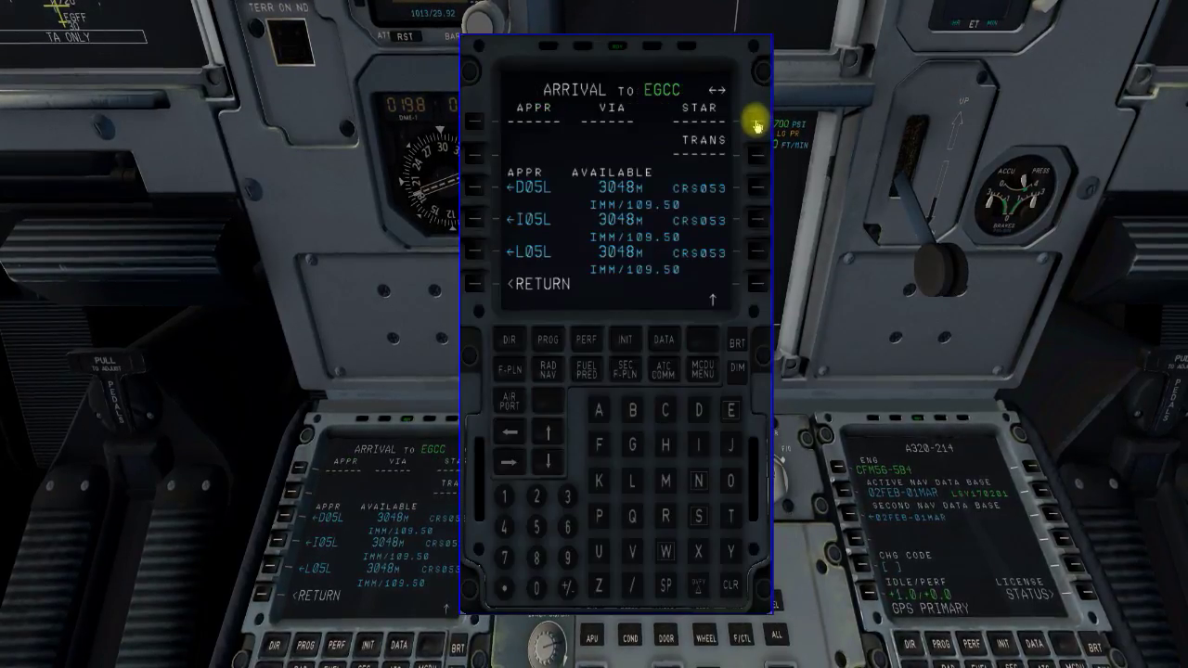
pyautogui.click(549, 438)
pyautogui.click(550, 438)
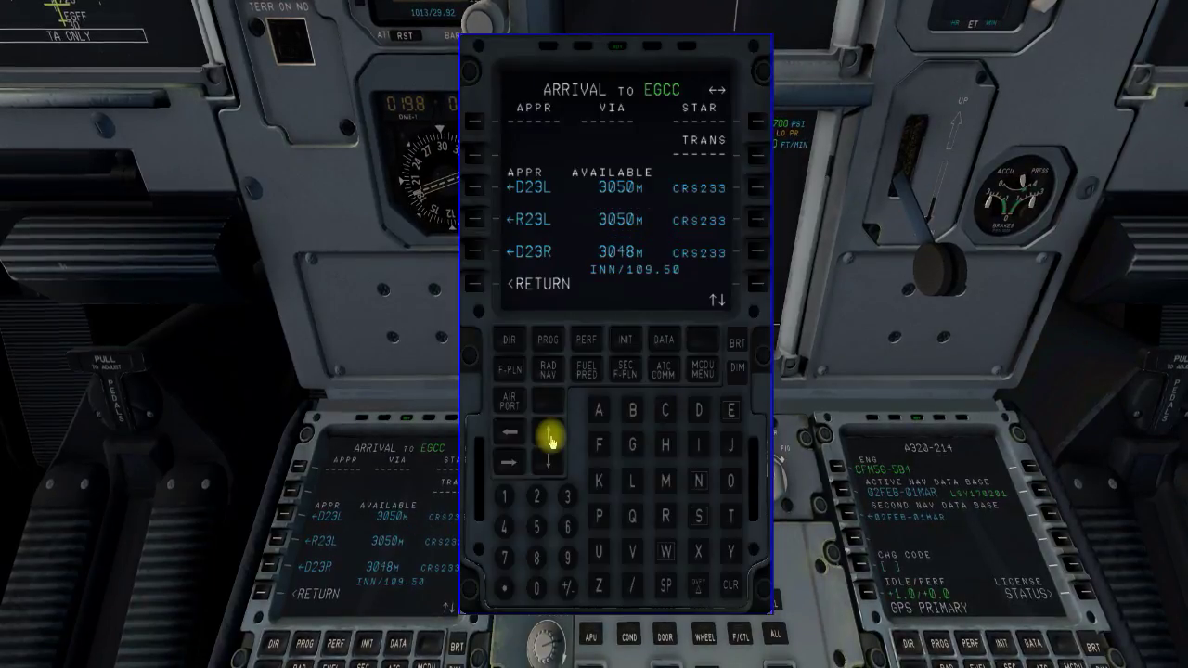
pyautogui.click(549, 437)
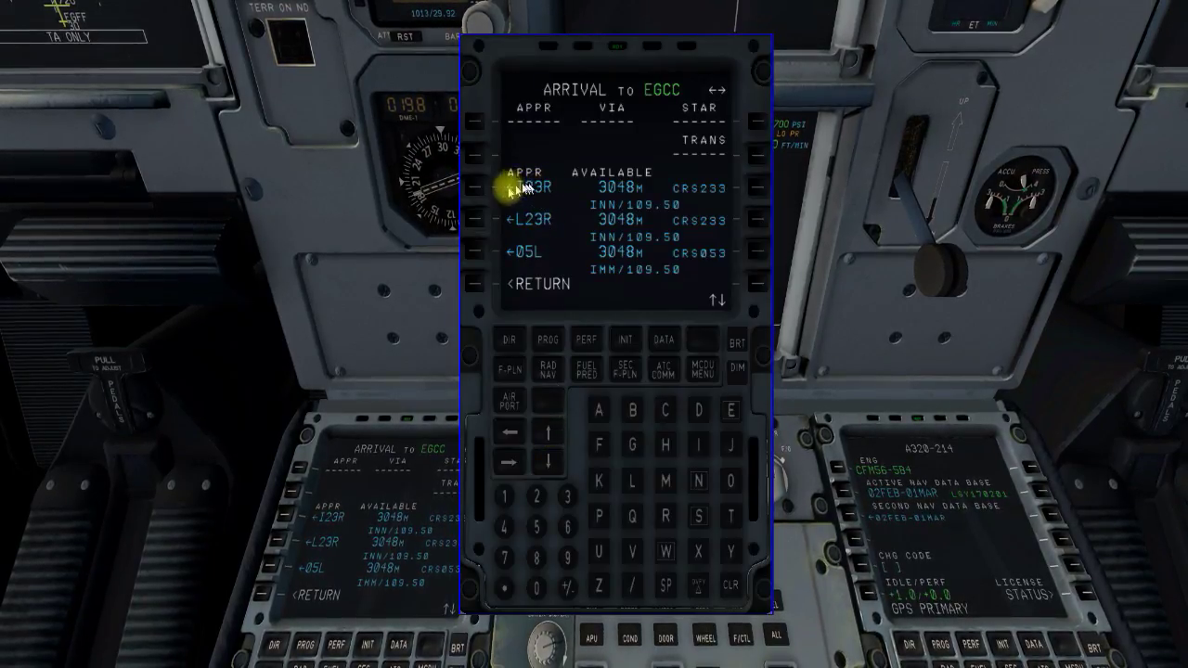
pyautogui.click(474, 186)
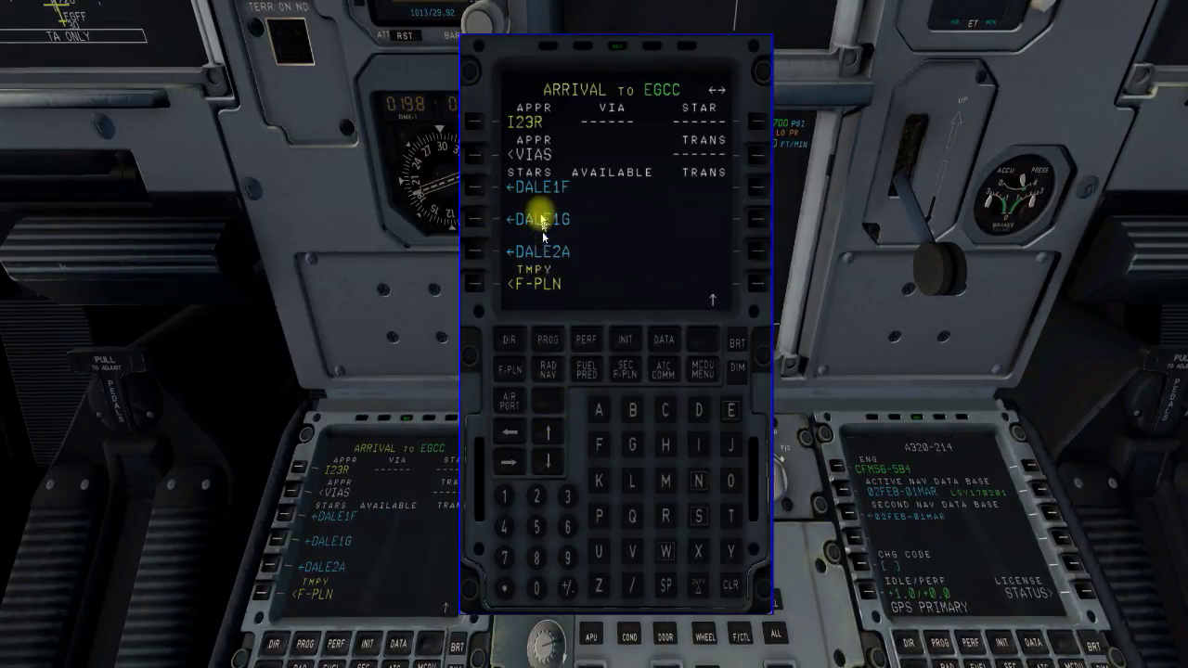
# Select the MIRS1A STAR for EGCC and insert the arrival into the flight plan.
pyautogui.click(555, 436)
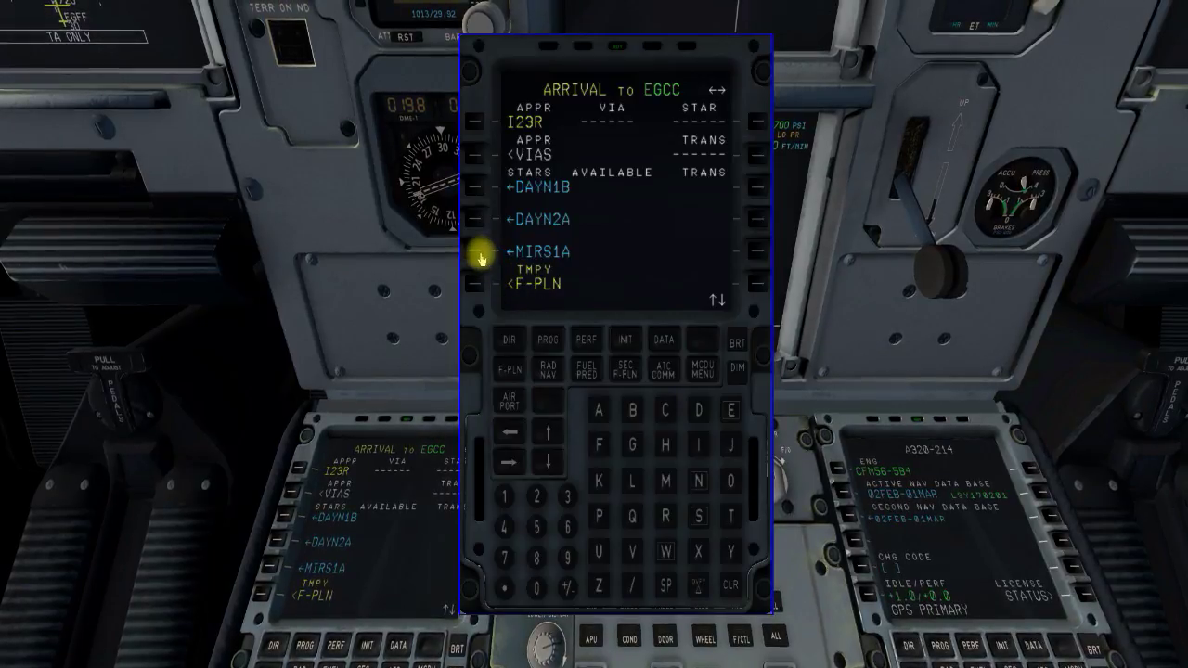
pyautogui.click(481, 259)
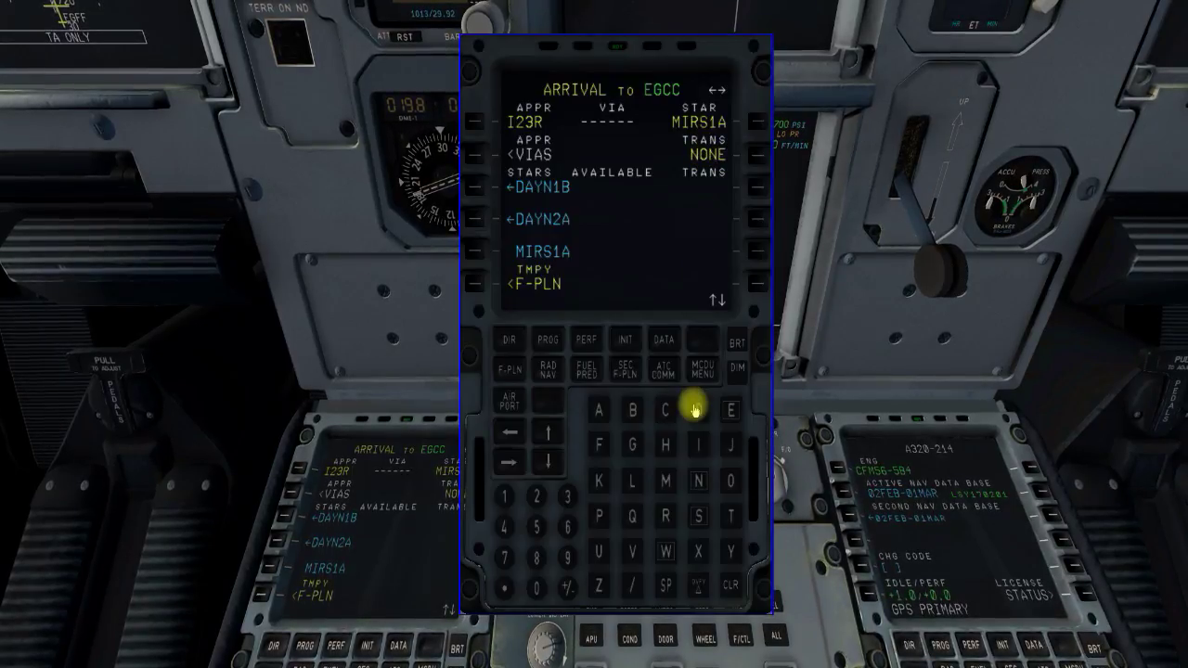
pyautogui.click(477, 285)
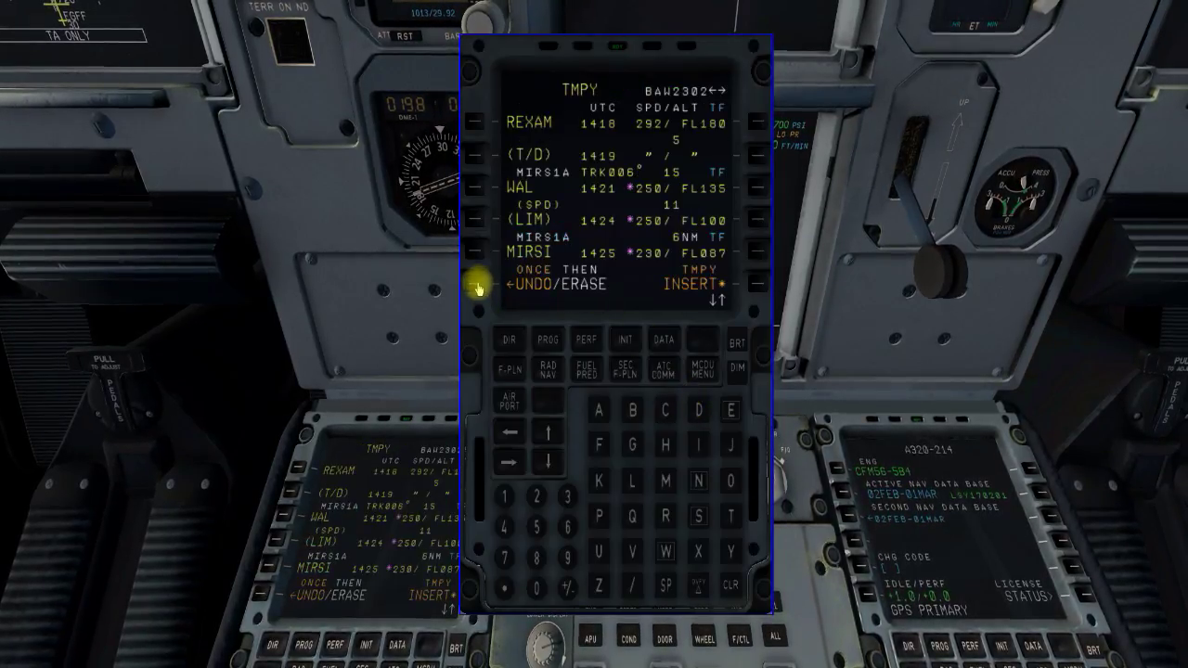
pyautogui.click(758, 284)
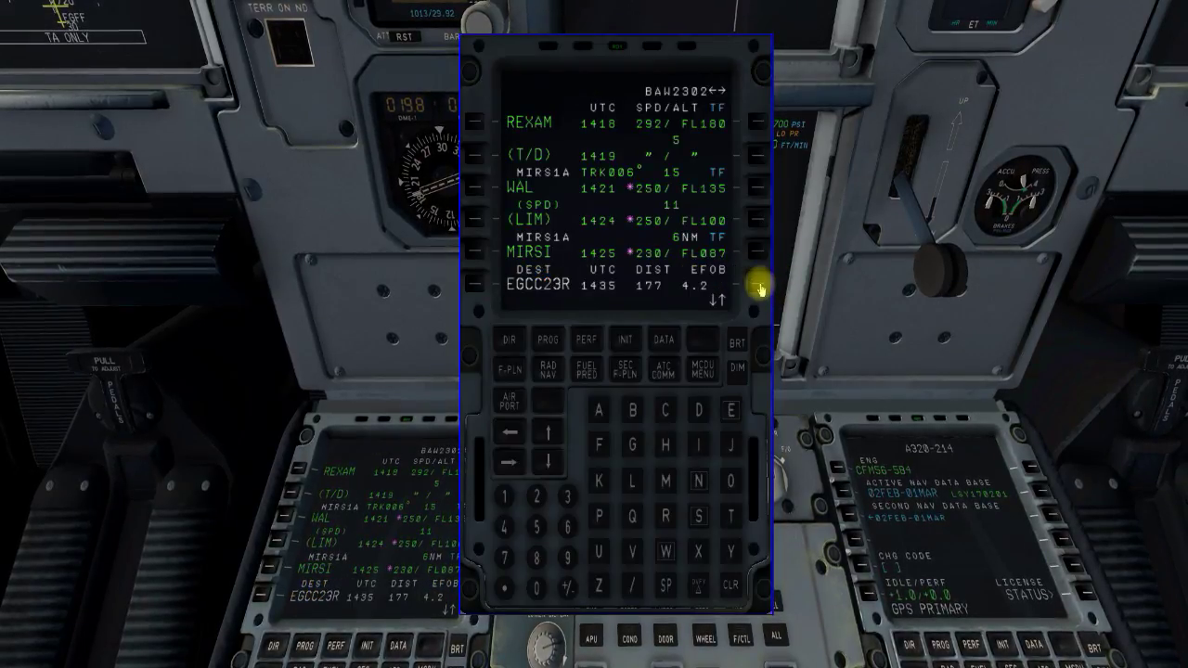
# Clear the flight plan discontinuity after MIRSI and insert the temporary flight plan.
pyautogui.click(557, 430)
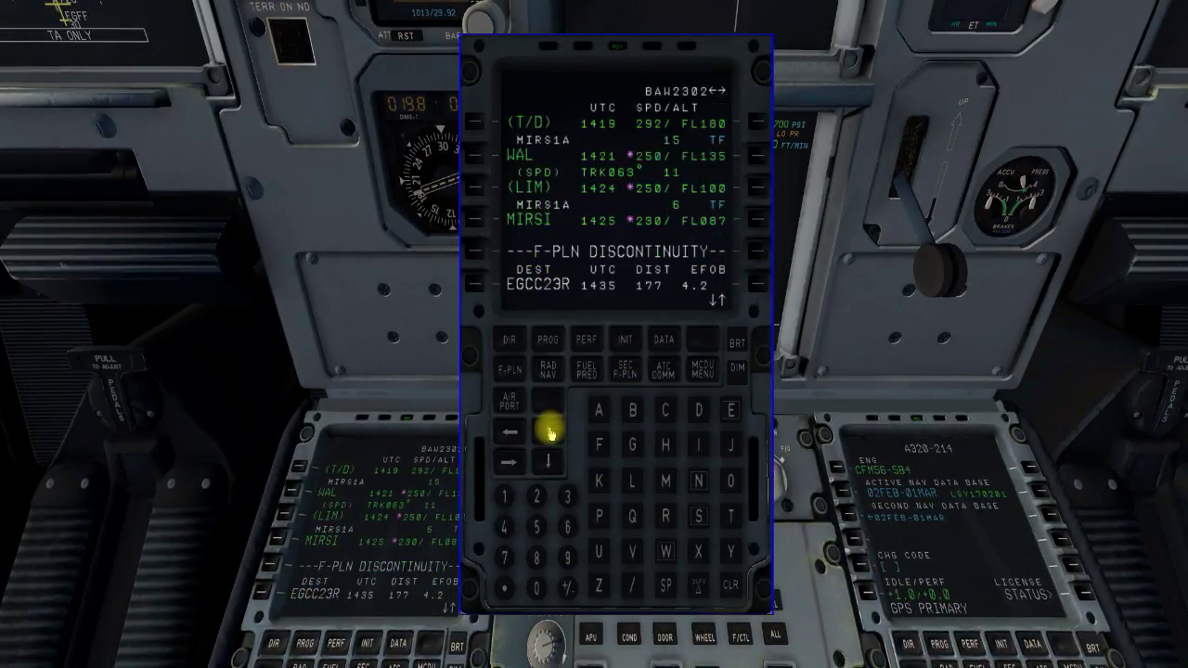
pyautogui.click(556, 430)
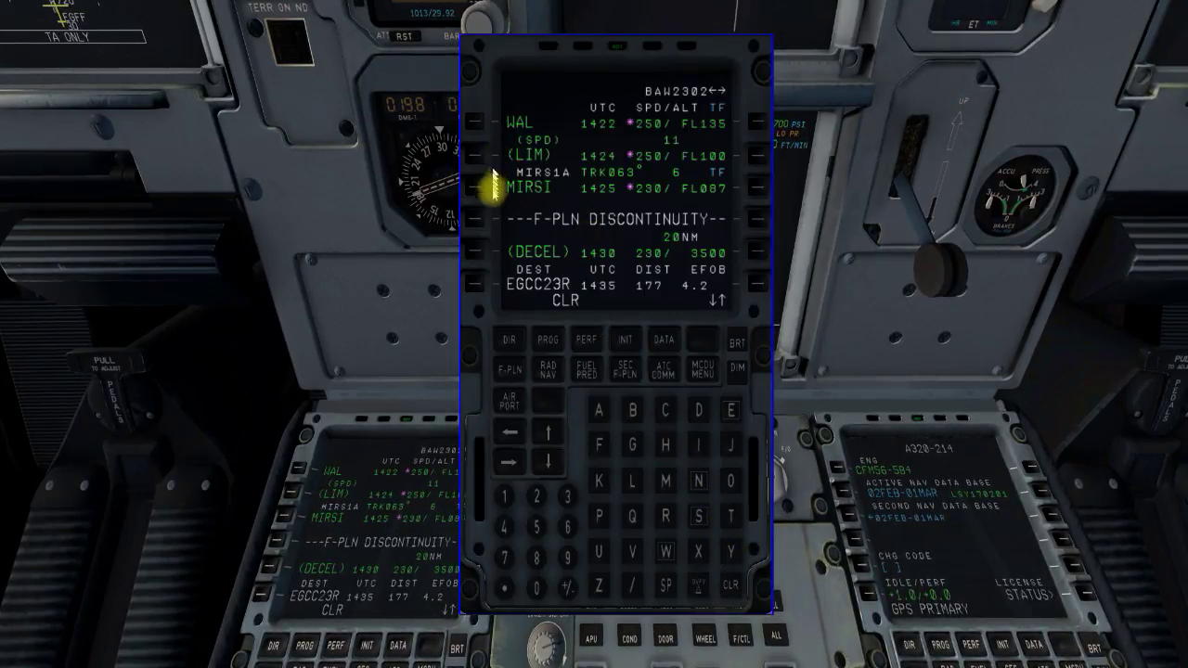
pyautogui.click(474, 220)
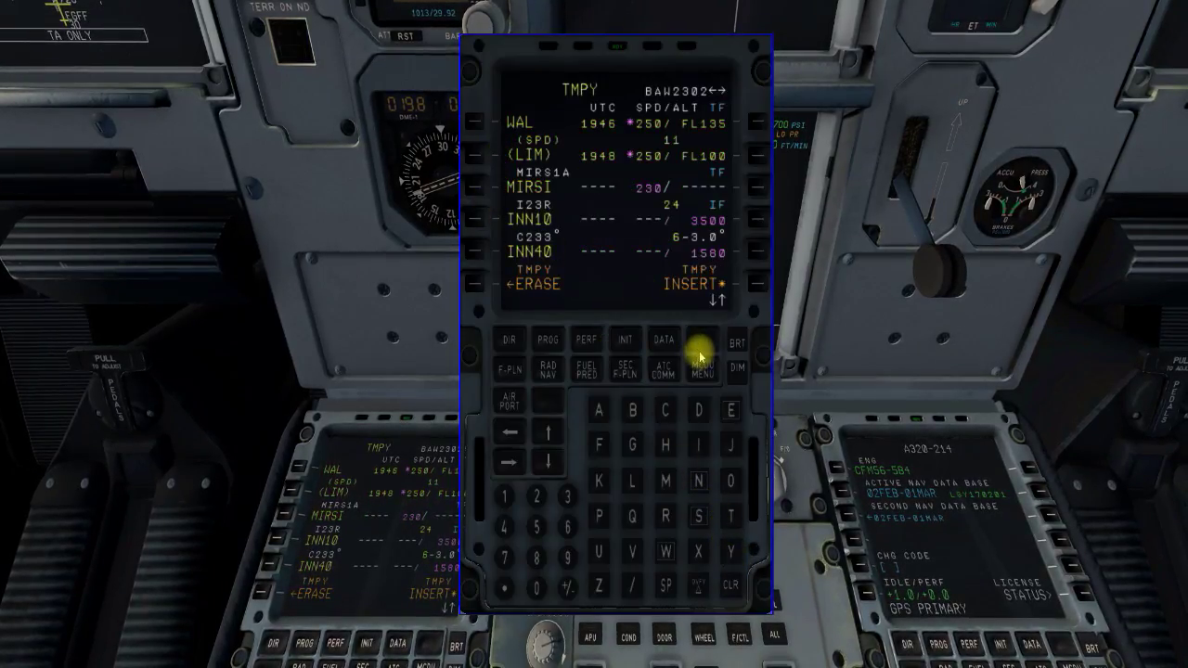
pyautogui.click(758, 284)
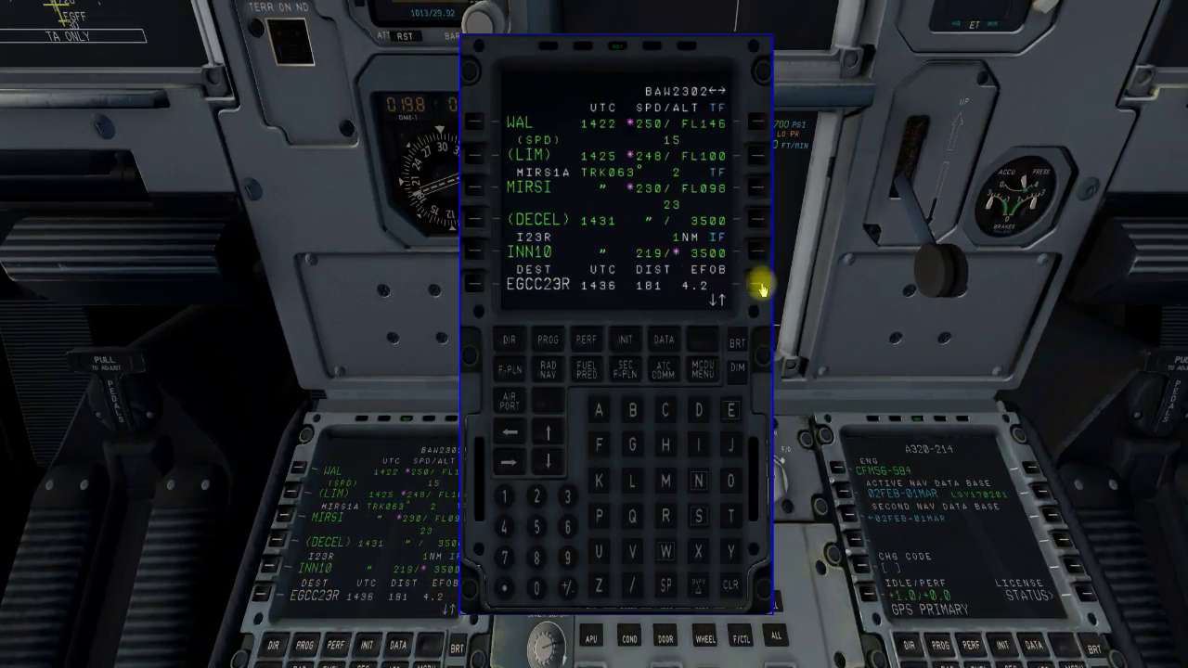
# Review the remaining flight plan through the EGCC approach and missed approach, back round to the EGFF30 departure.
pyautogui.click(549, 433)
pyautogui.click(548, 432)
pyautogui.click(549, 432)
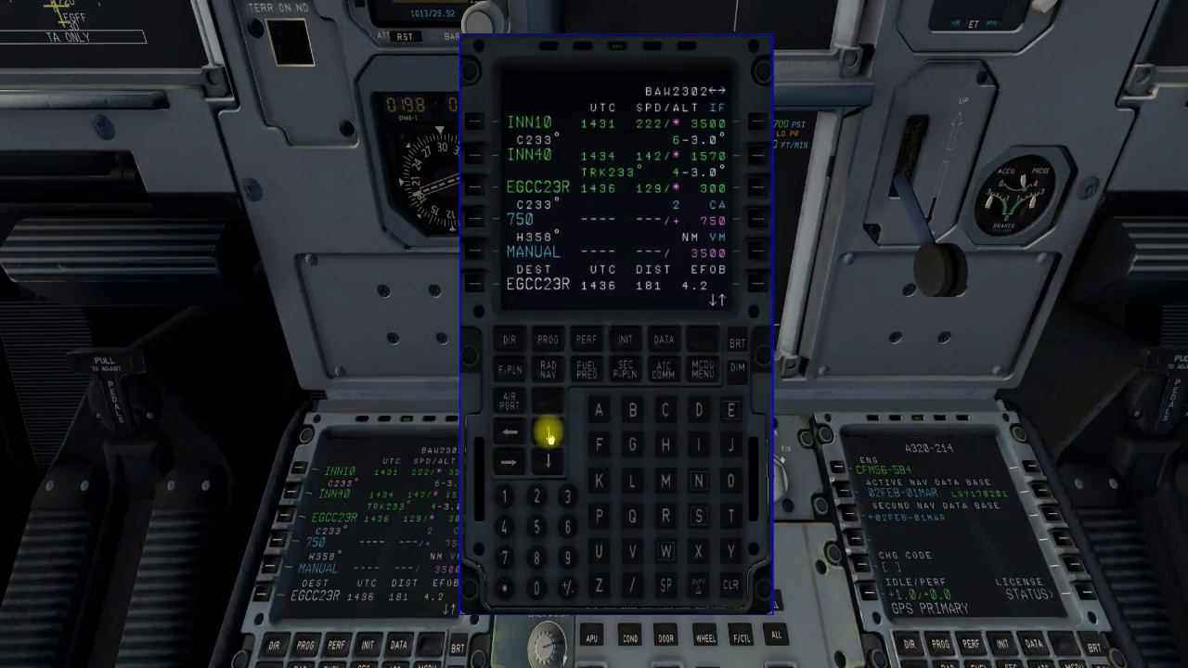
pyautogui.click(548, 432)
pyautogui.click(549, 432)
pyautogui.click(548, 433)
pyautogui.click(548, 432)
pyautogui.click(549, 432)
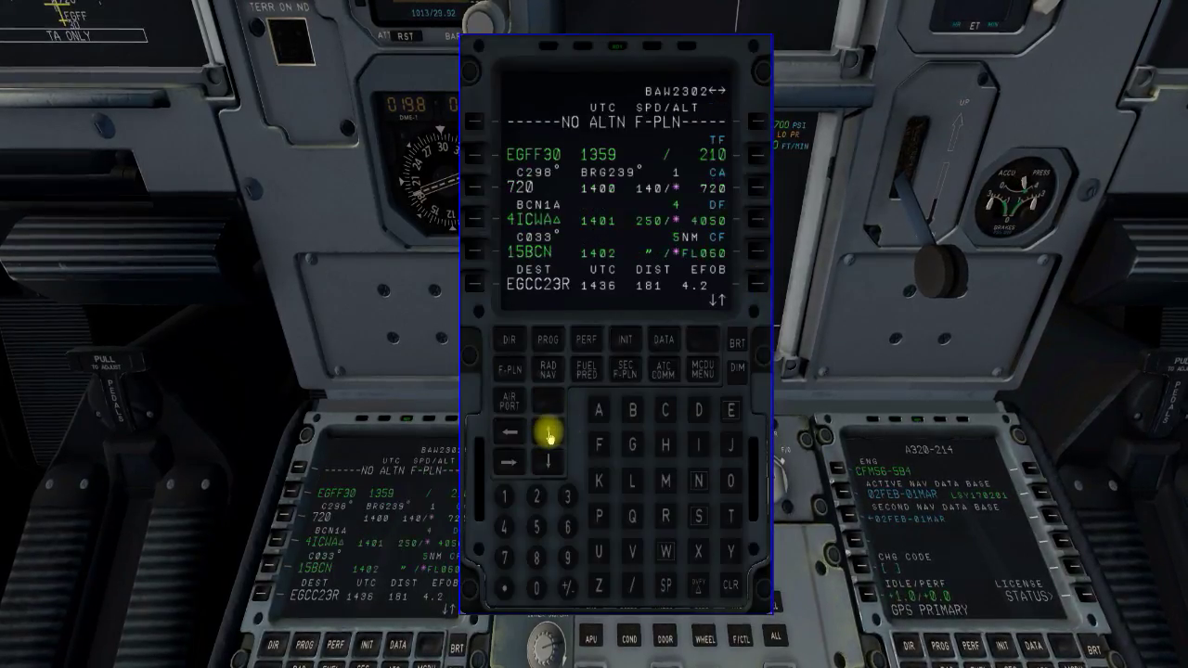
pyautogui.click(549, 433)
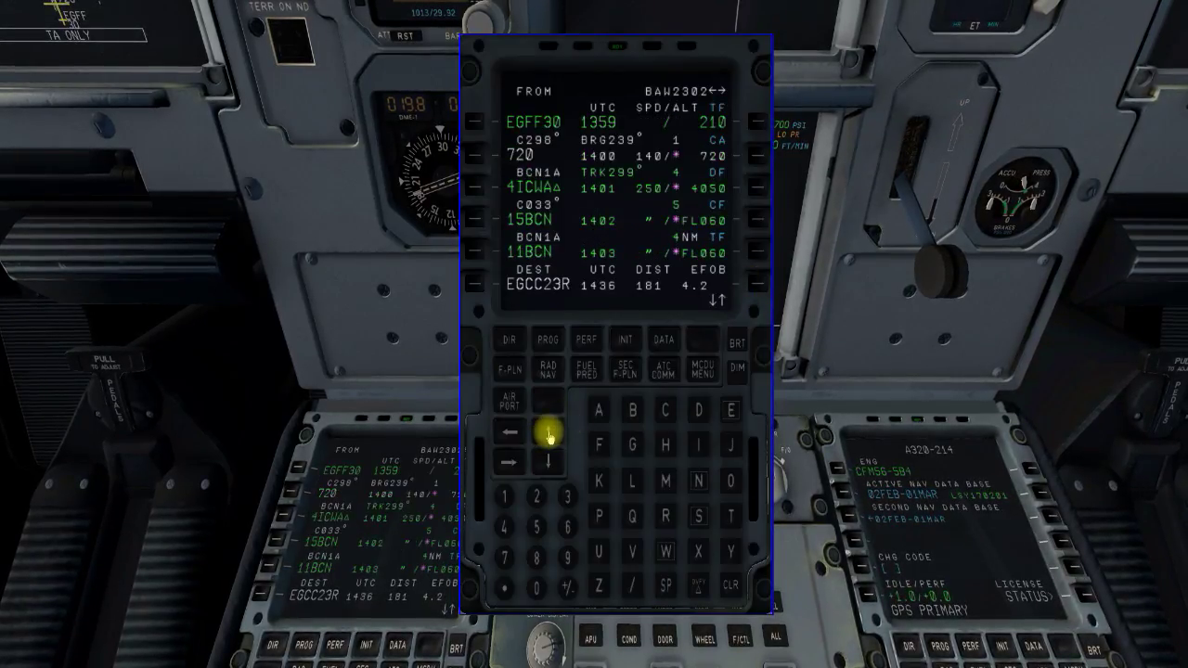
# Set the takeoff shift to 300 m on the TAKE OFF performance page.
pyautogui.click(586, 341)
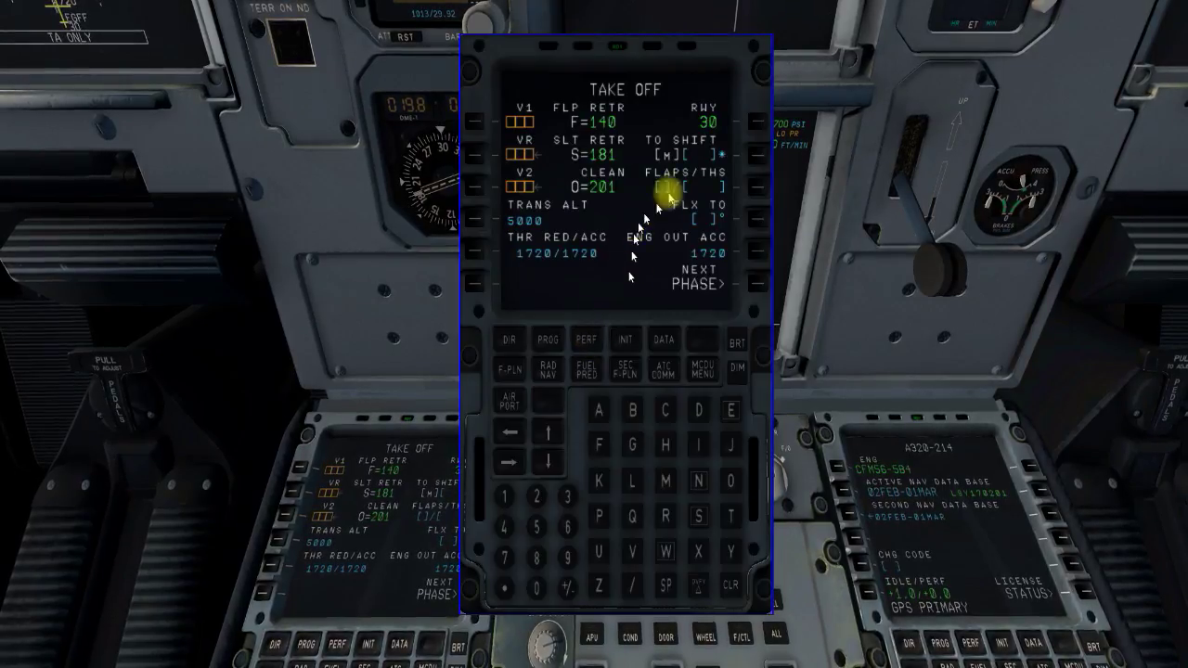
pyautogui.click(566, 497)
pyautogui.click(536, 587)
pyautogui.click(536, 586)
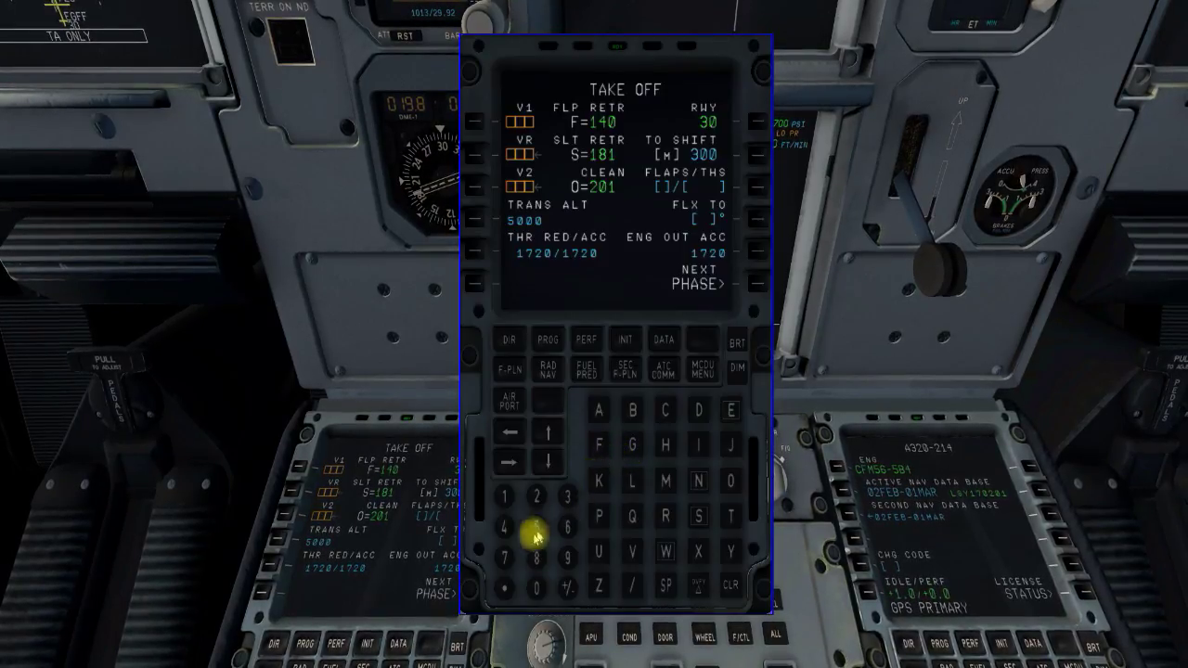
# Set the takeoff flaps/THS to 1/UP2 and the flex temperature to 44° on the TAKE OFF page.
pyautogui.click(502, 498)
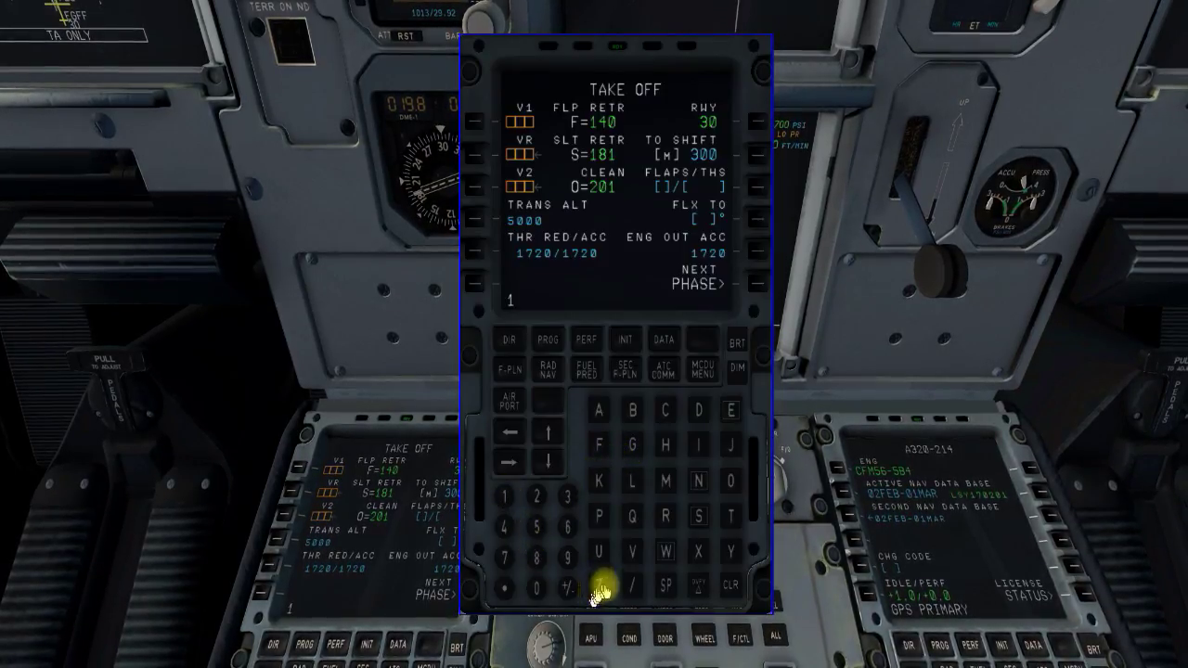
pyautogui.click(599, 551)
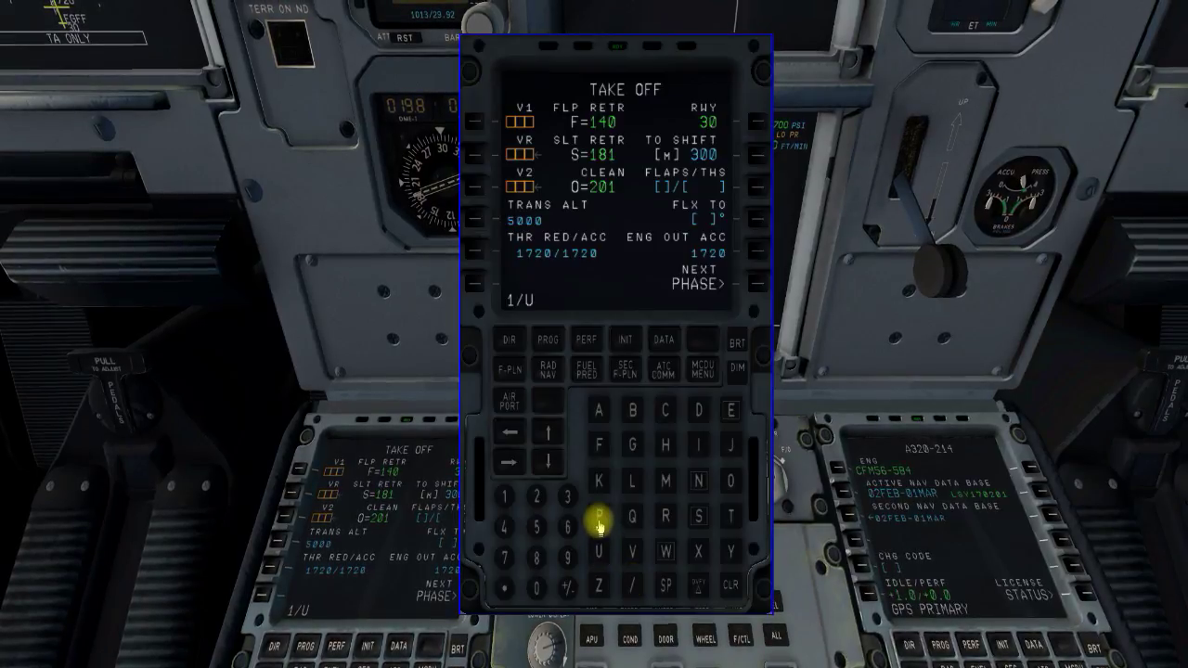
pyautogui.click(538, 498)
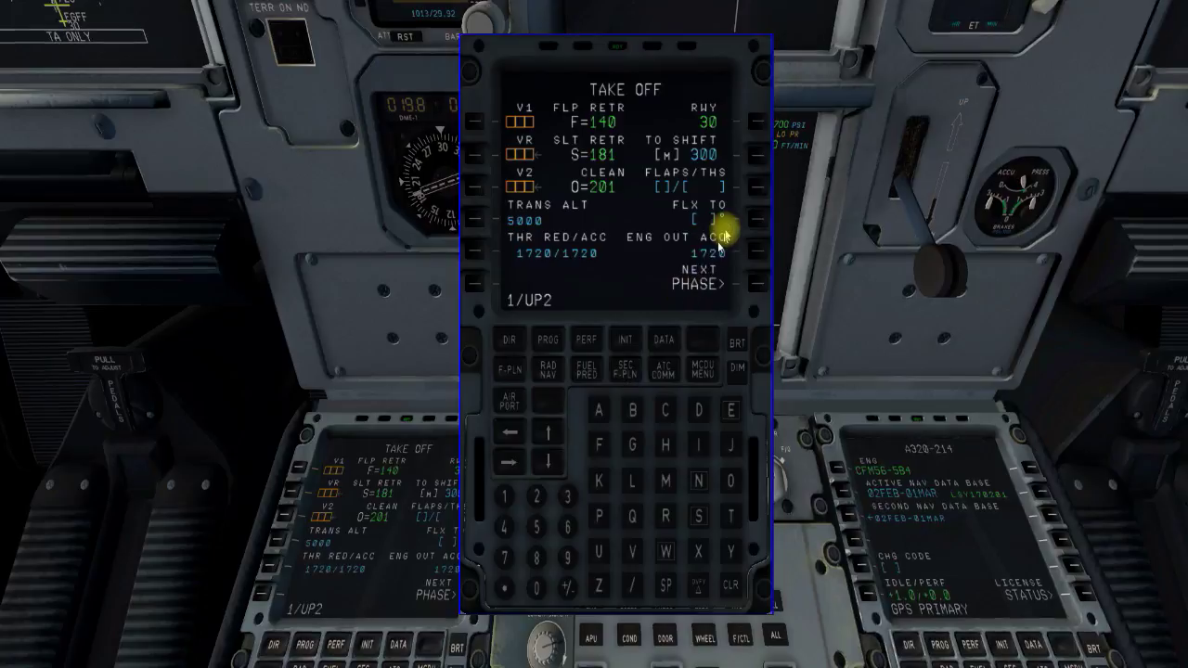
pyautogui.click(759, 190)
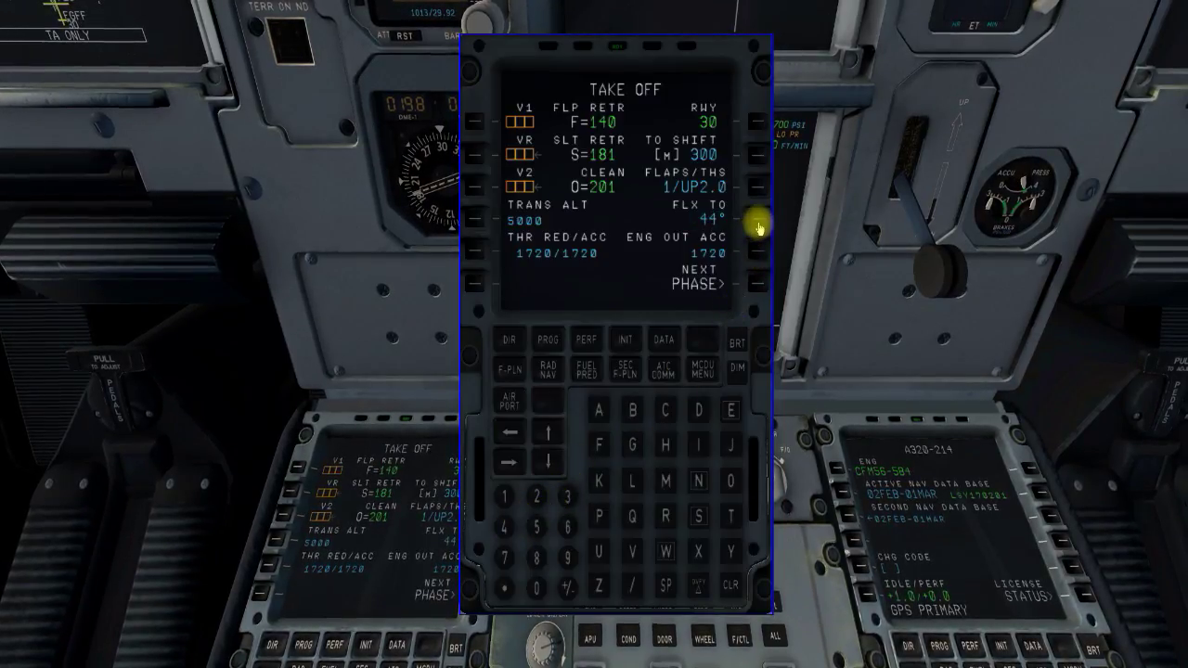
# Set the transition altitude to 6000 and the takeoff speeds to V1 123, VR 126 and V2 130.
pyautogui.click(566, 525)
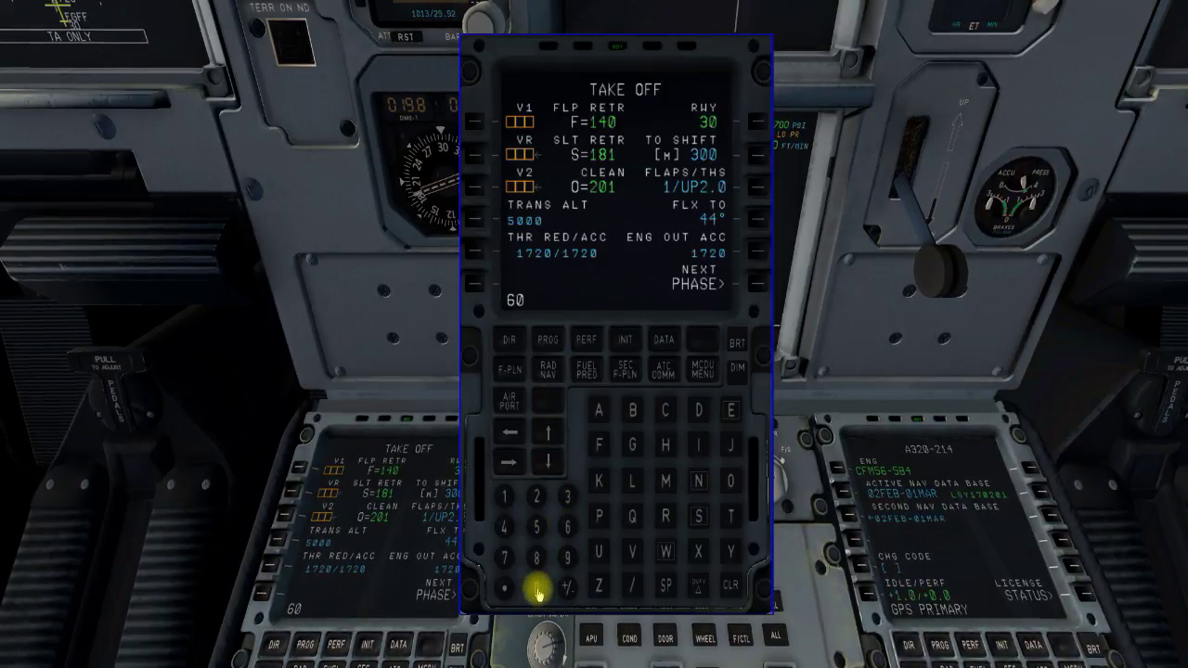
pyautogui.click(537, 590)
pyautogui.click(536, 589)
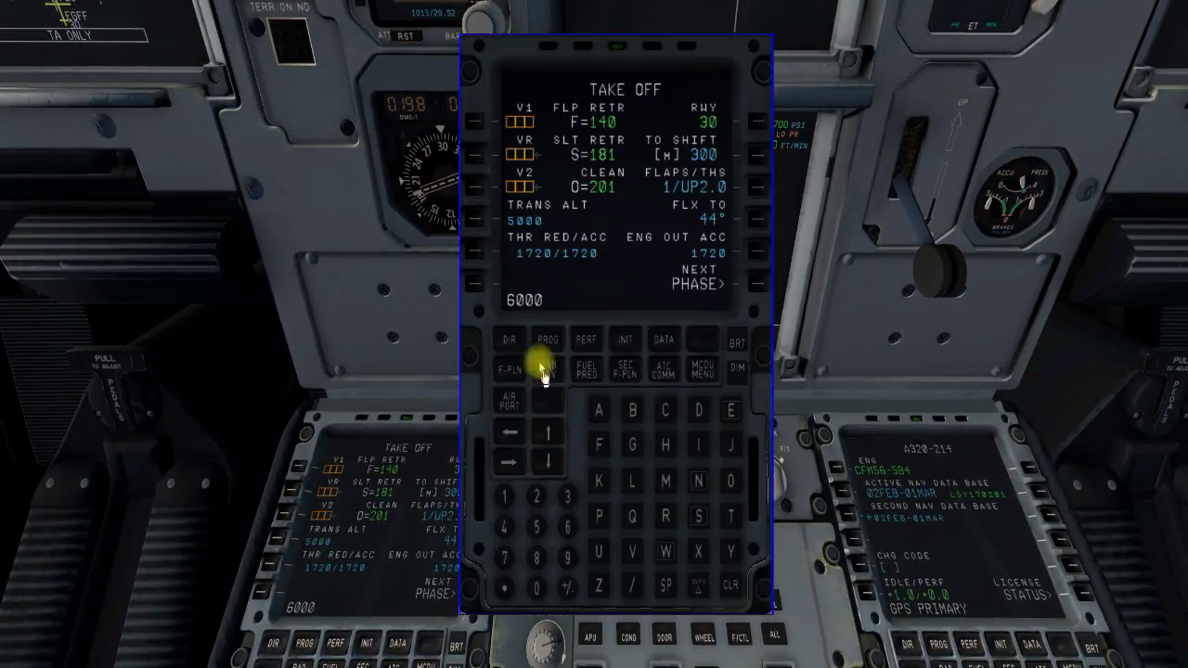
pyautogui.click(477, 222)
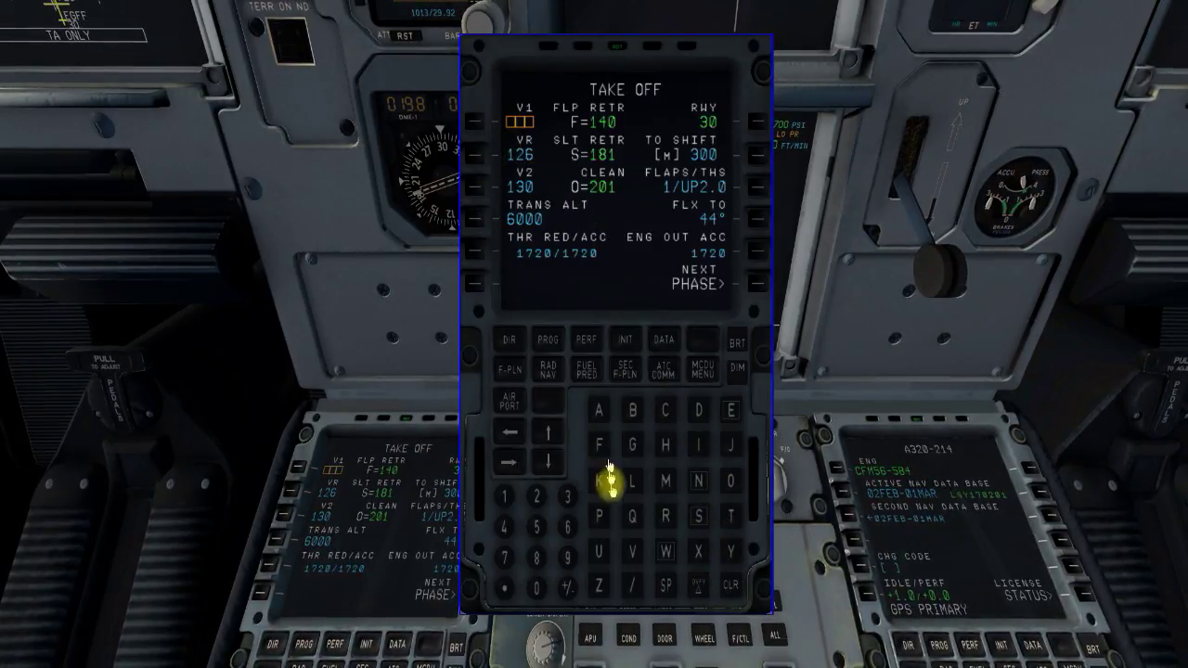
pyautogui.click(510, 499)
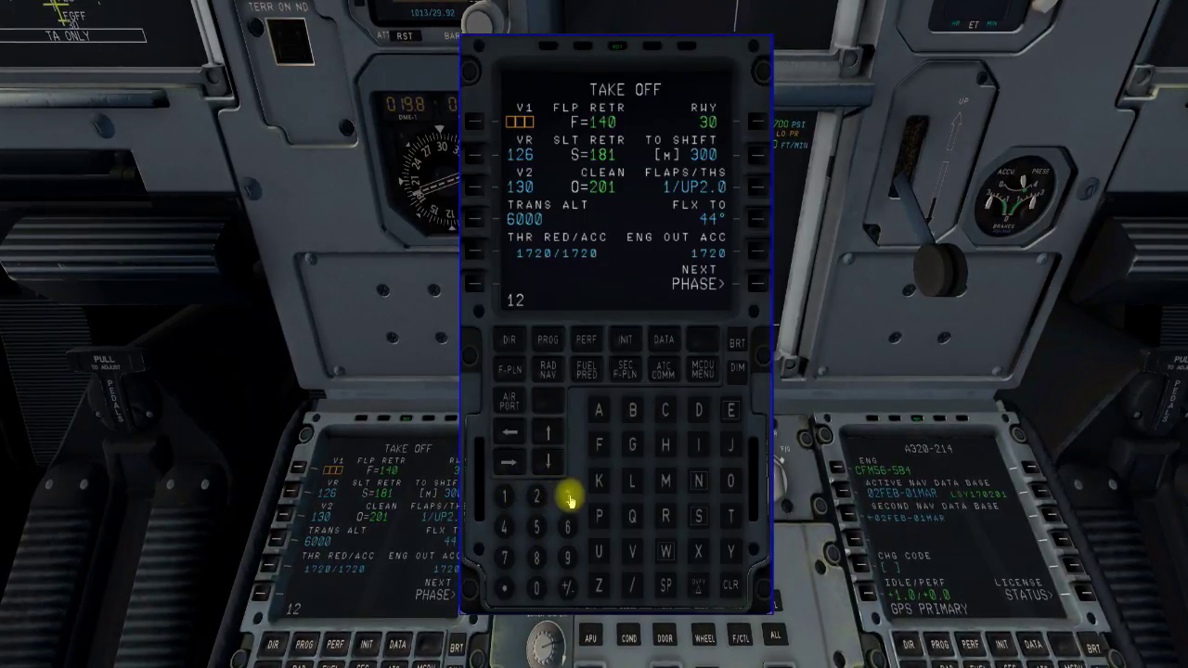
pyautogui.click(565, 495)
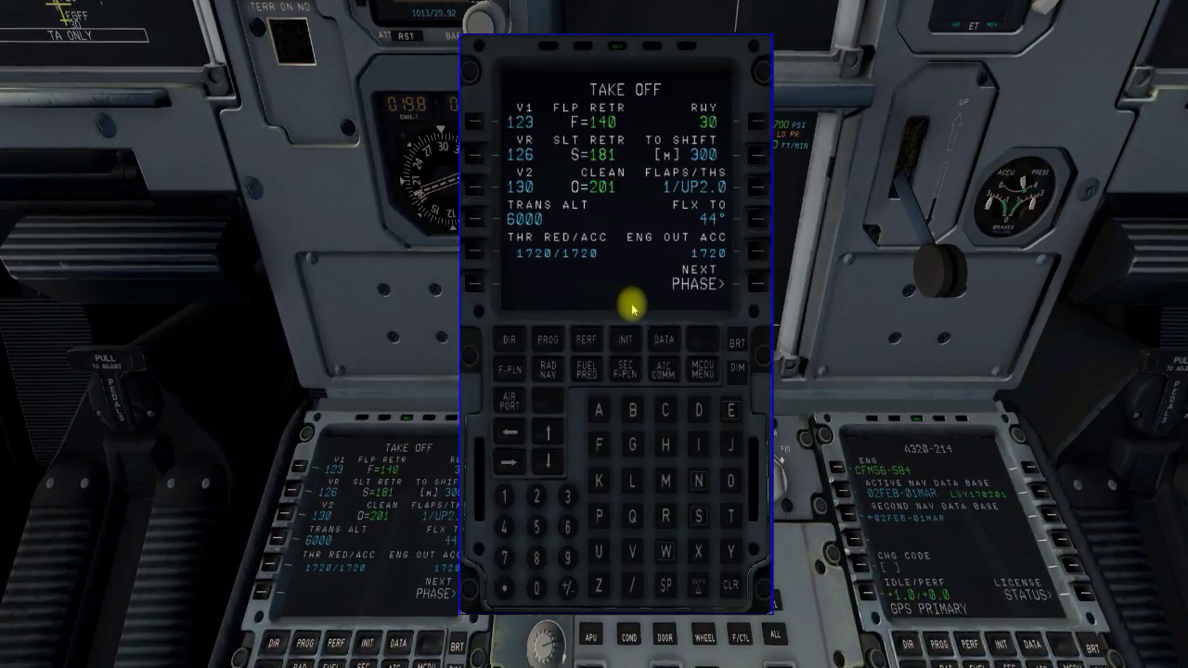
# Check the first flight plan page, the INIT route data and the INIT fuel and weight data.
pyautogui.click(513, 373)
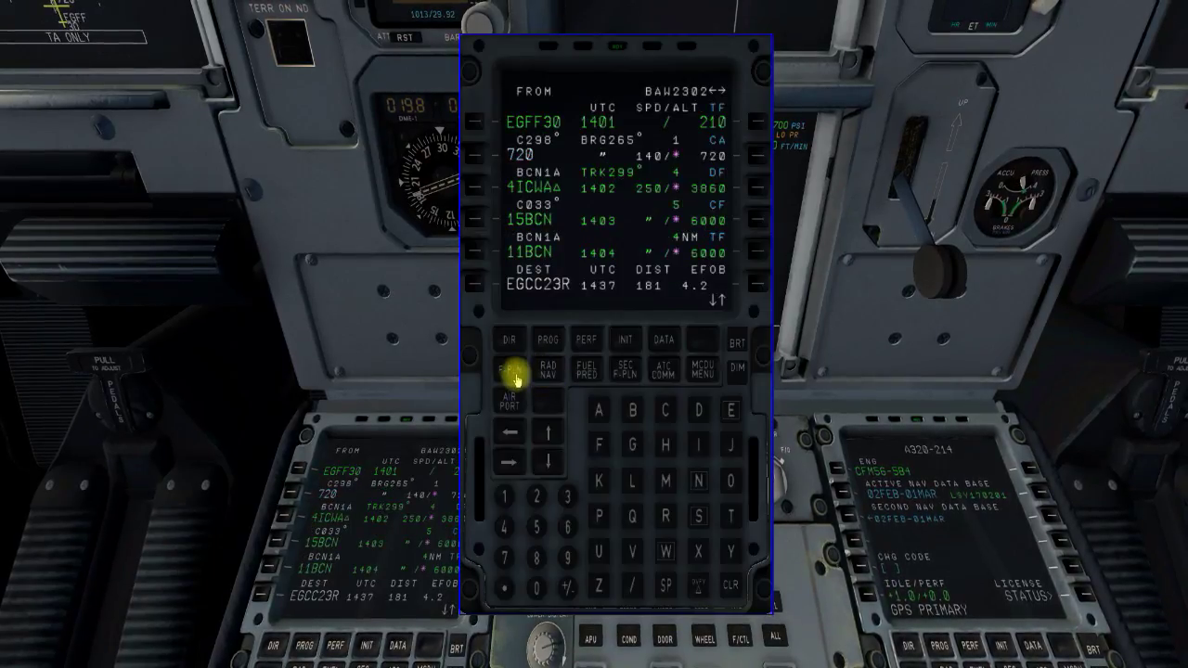
pyautogui.click(620, 340)
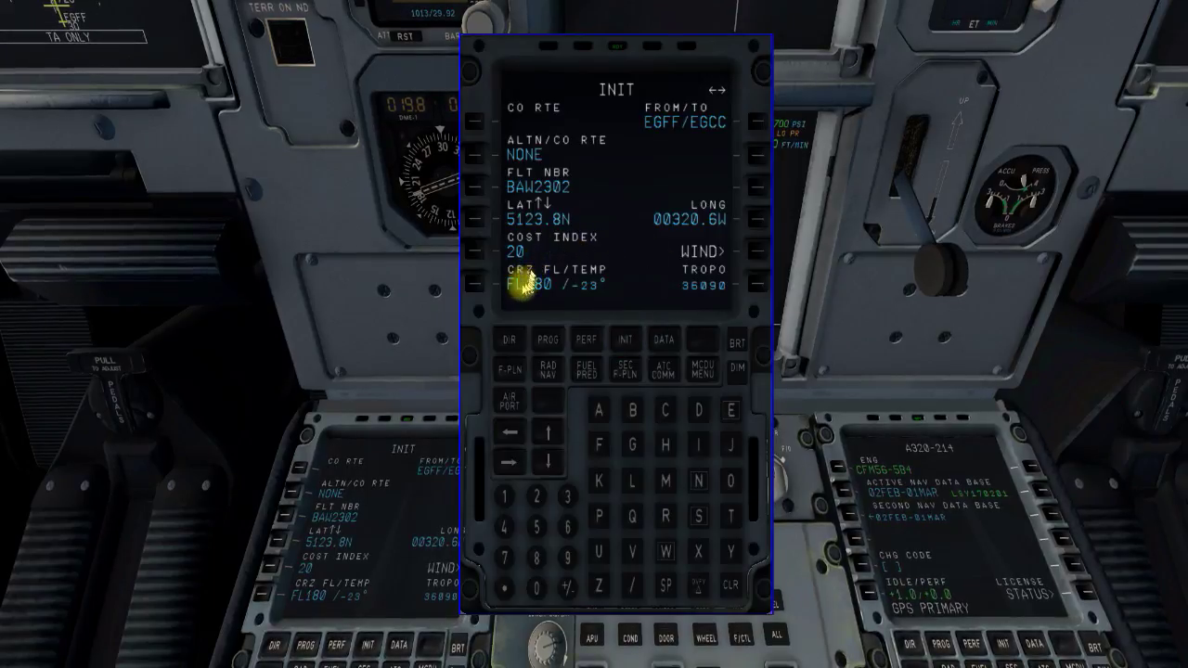
pyautogui.click(506, 462)
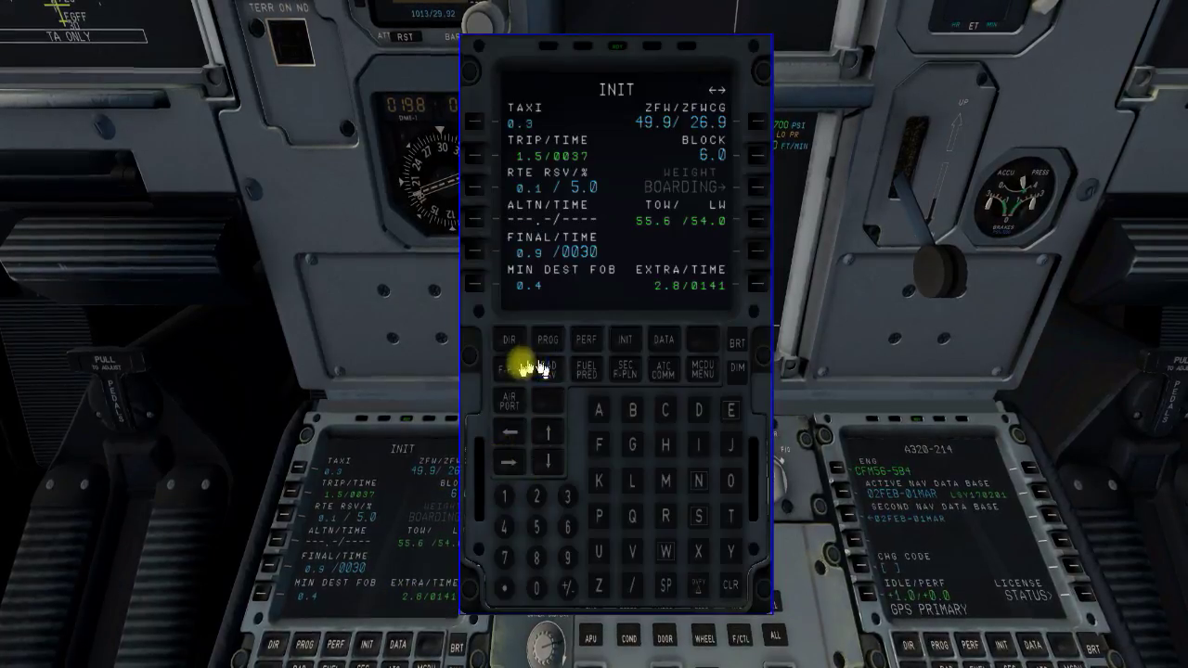
# Review the flight plan's BCN1A departure legs from EGFF30 through BCN and DIKAS, and return to its start.
pyautogui.click(511, 371)
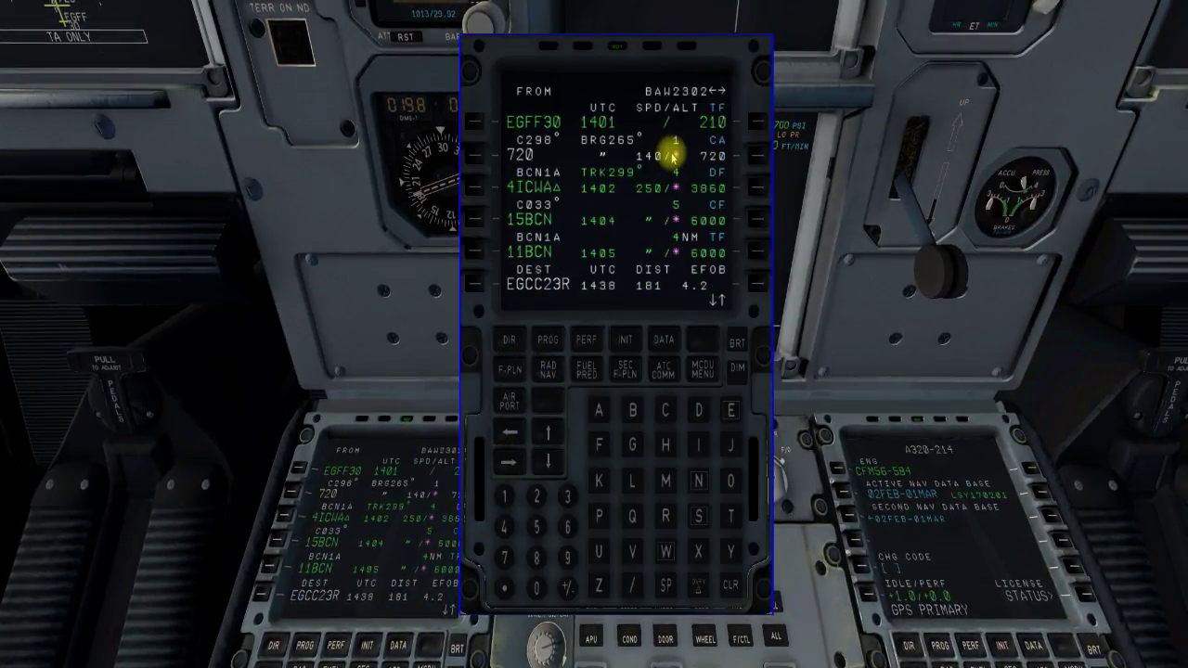
pyautogui.click(548, 433)
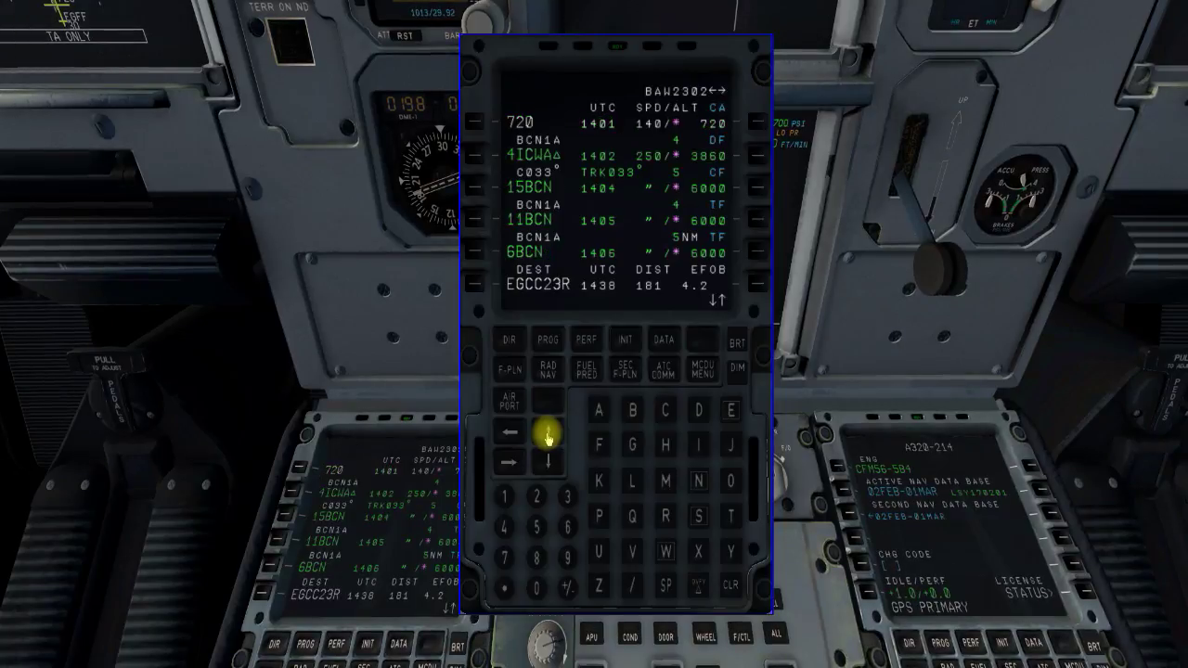
pyautogui.click(547, 433)
pyautogui.click(547, 433)
pyautogui.click(548, 434)
pyautogui.click(547, 433)
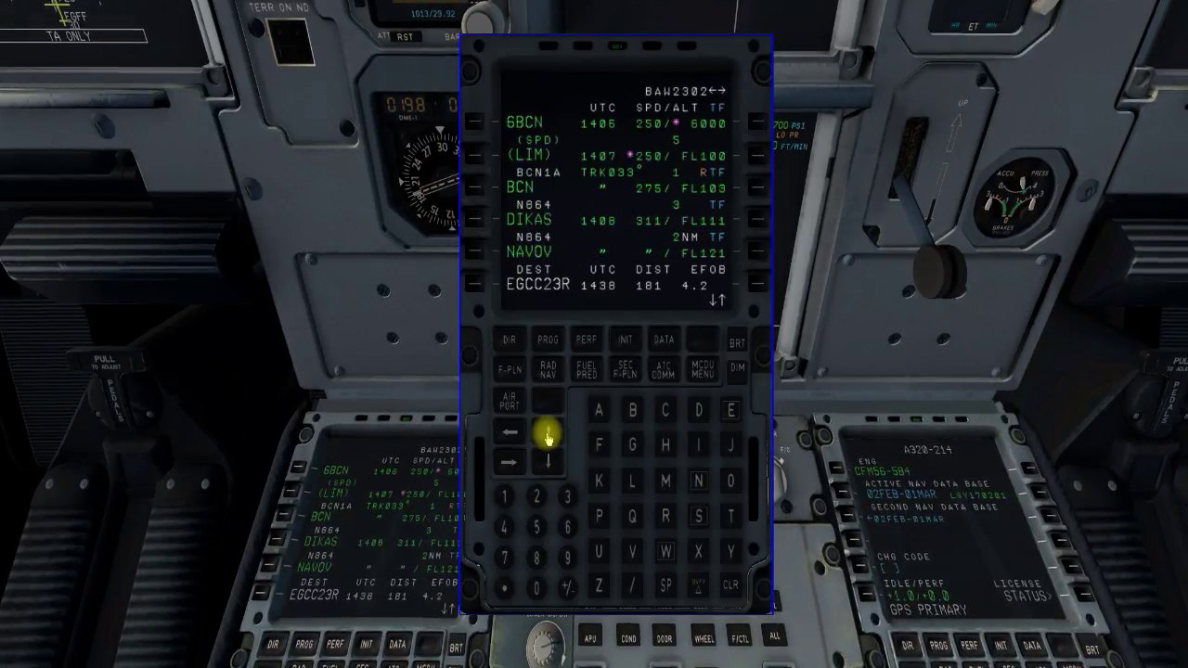
pyautogui.click(547, 433)
pyautogui.click(549, 460)
pyautogui.click(549, 459)
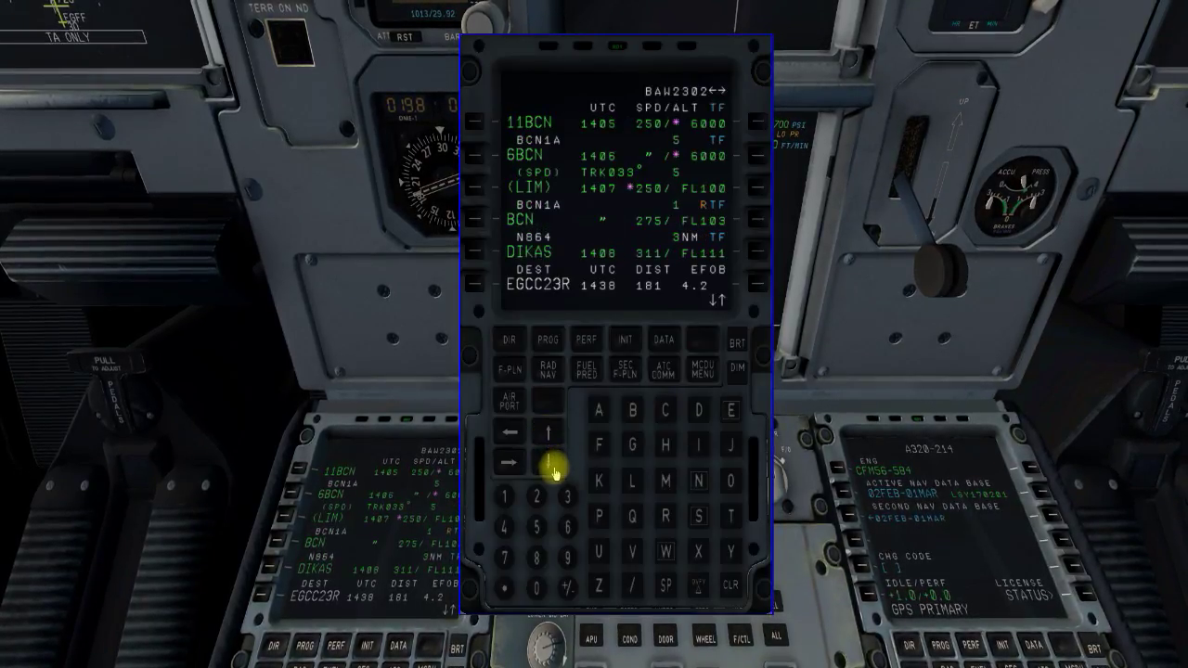
pyautogui.click(549, 459)
pyautogui.click(549, 459)
pyautogui.click(549, 459)
pyautogui.click(550, 459)
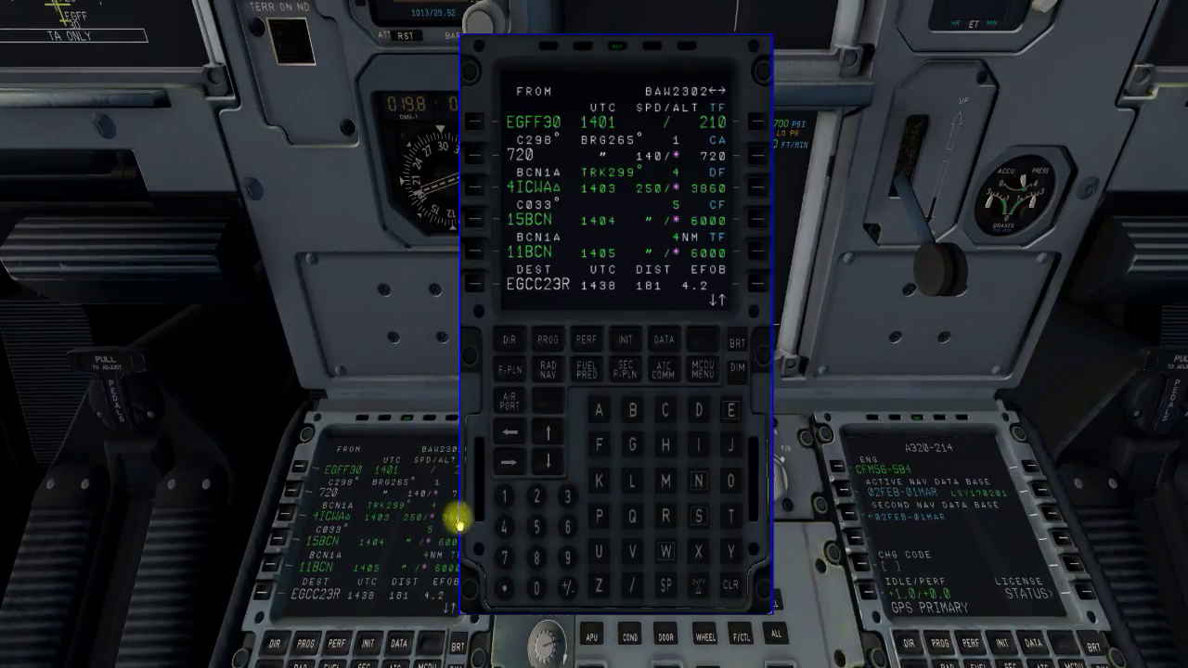
# Switch to the cockpit tablet and remove the two front air stairs and the fuel truck.
pyautogui.press('ctrl+KP_2')
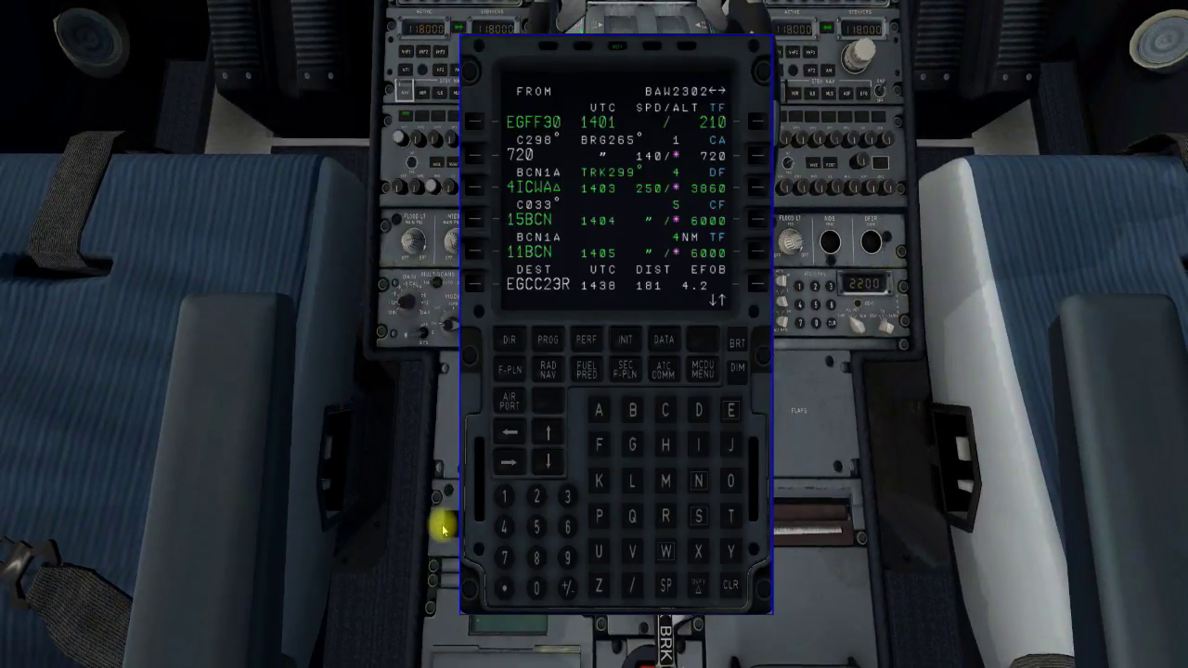
pyautogui.press('ctrl+KP_2')
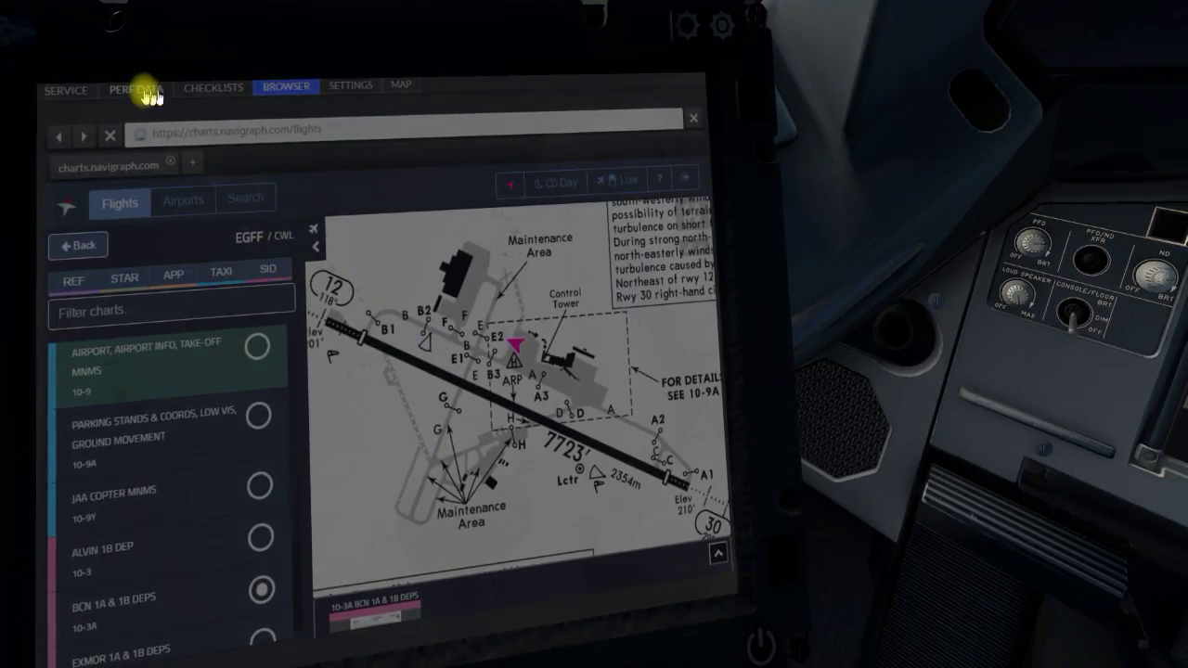
pyautogui.click(62, 89)
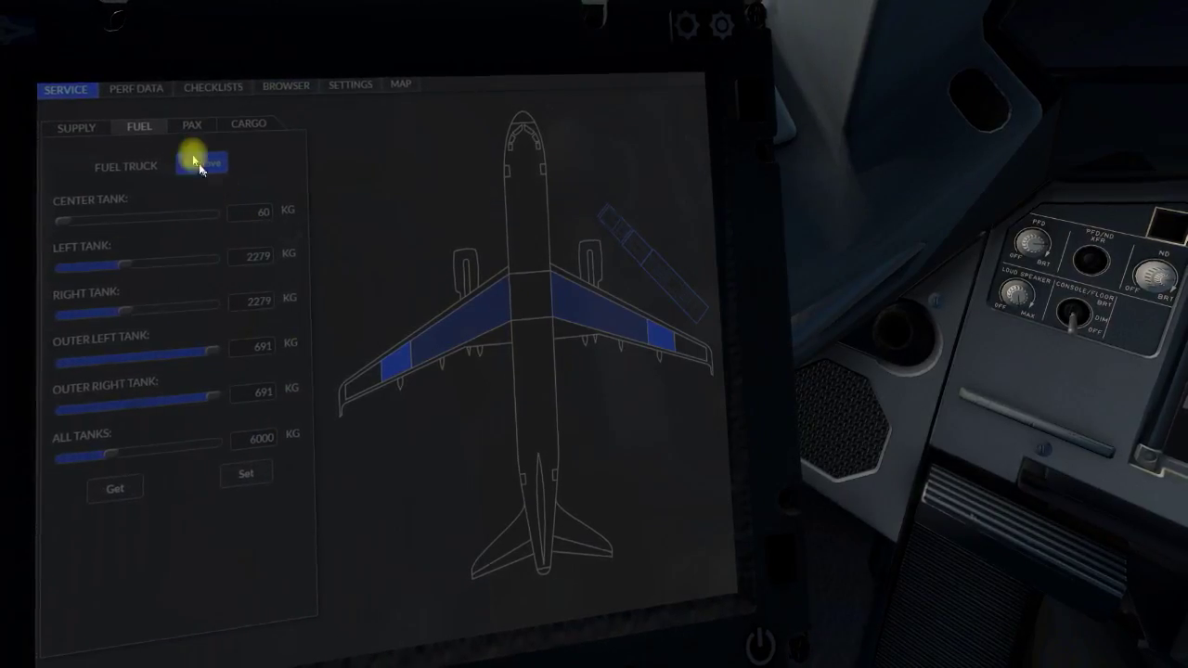
pyautogui.click(192, 124)
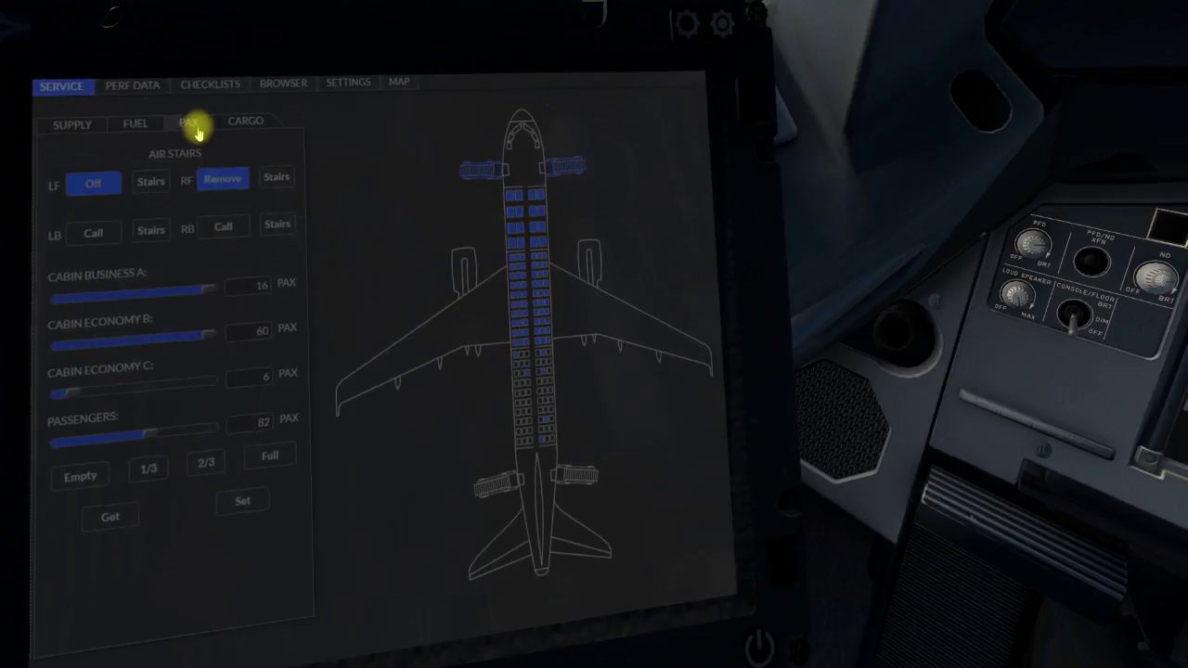
pyautogui.click(225, 183)
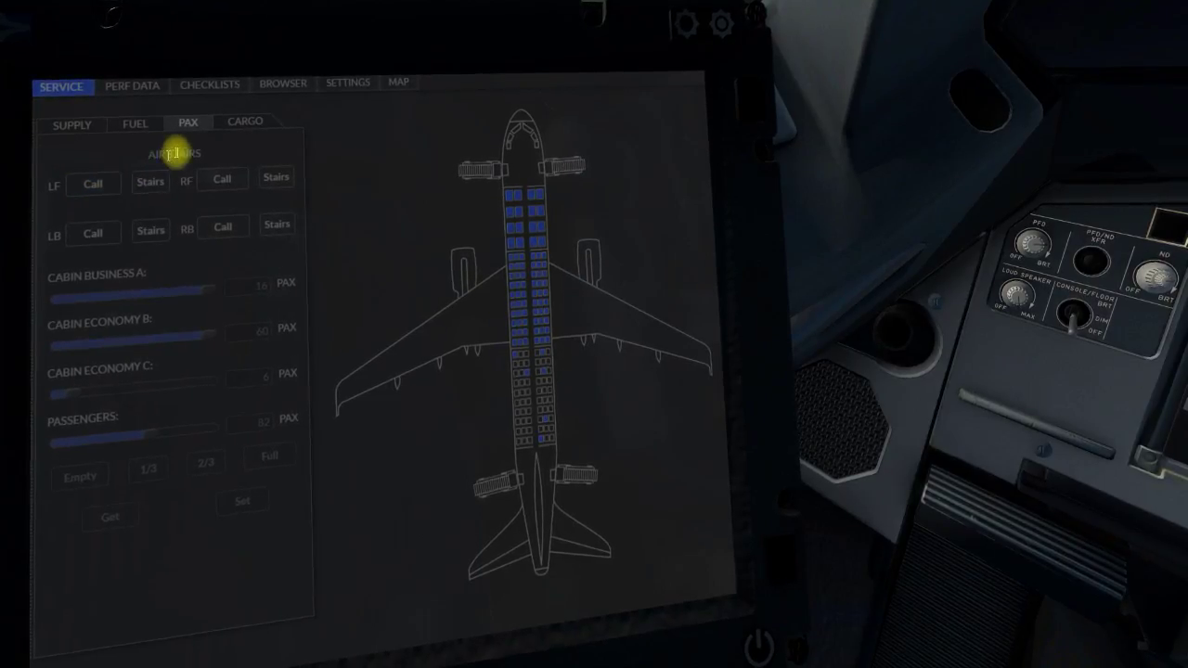
pyautogui.click(136, 133)
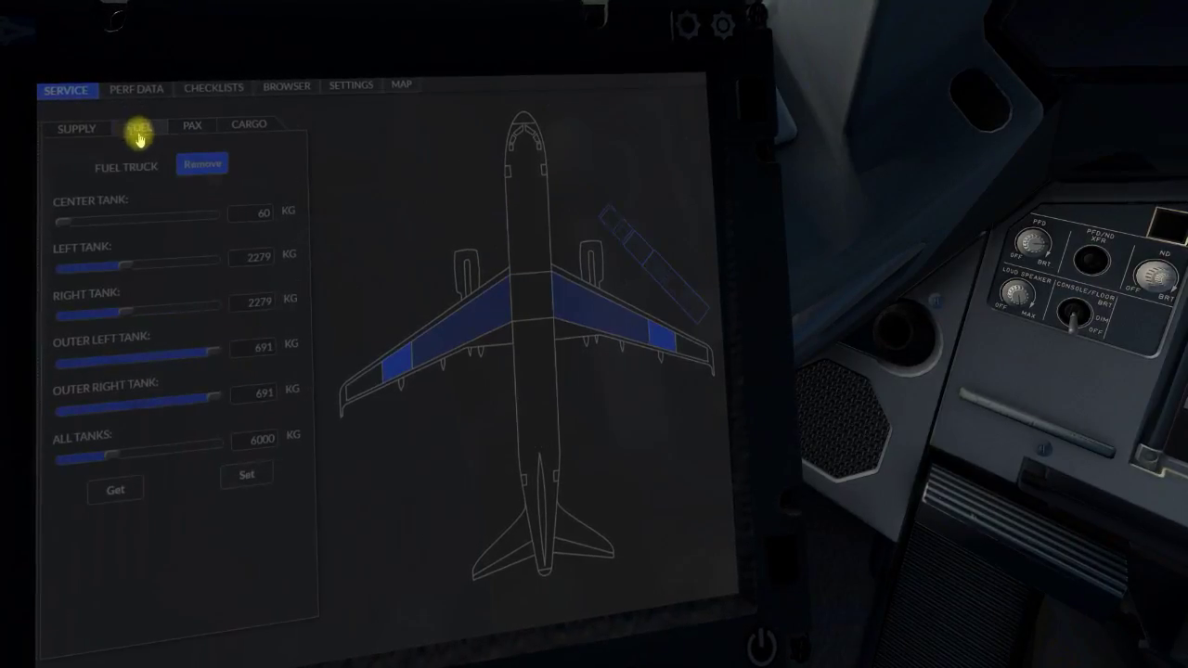
pyautogui.click(199, 164)
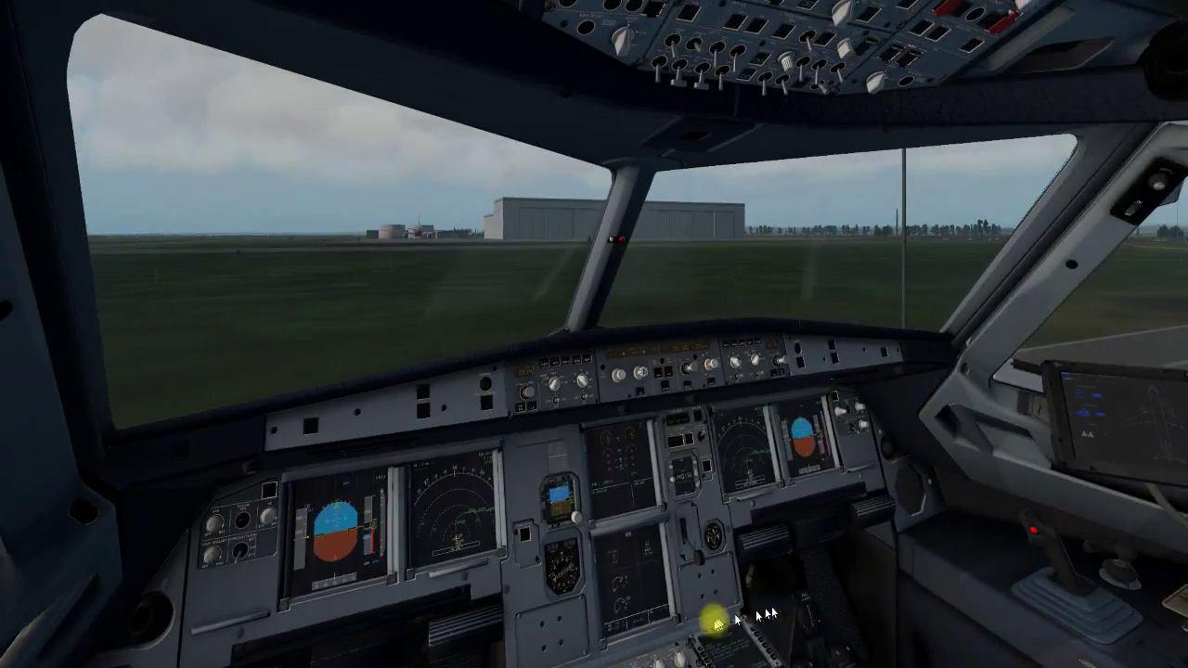
# Start the APU while monitoring its parameters on the enlarged APU system page, and close that enlarged display.
pyautogui.click(650, 589)
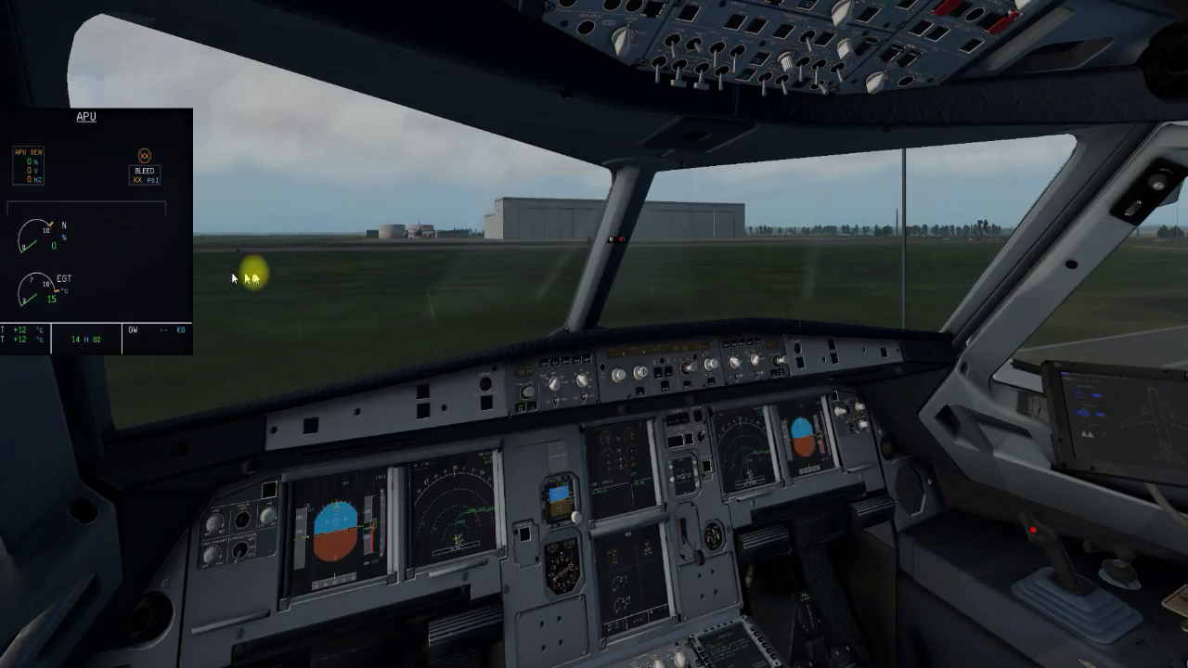
pyautogui.click(830, 116)
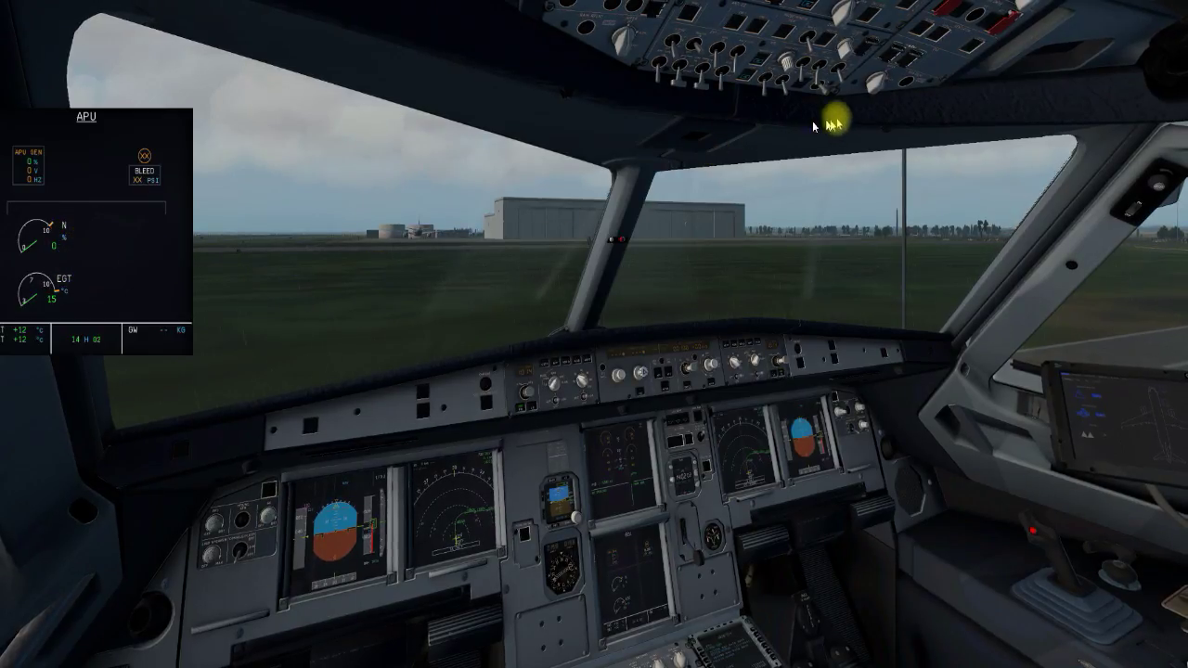
pyautogui.click(747, 79)
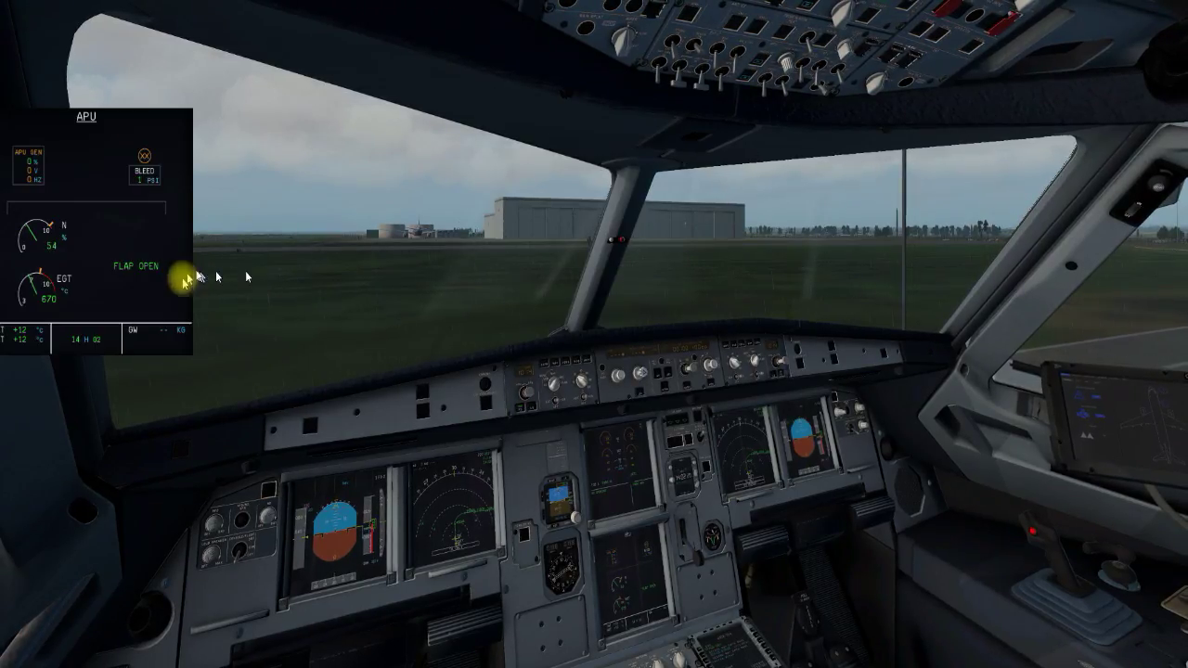
pyautogui.click(629, 560)
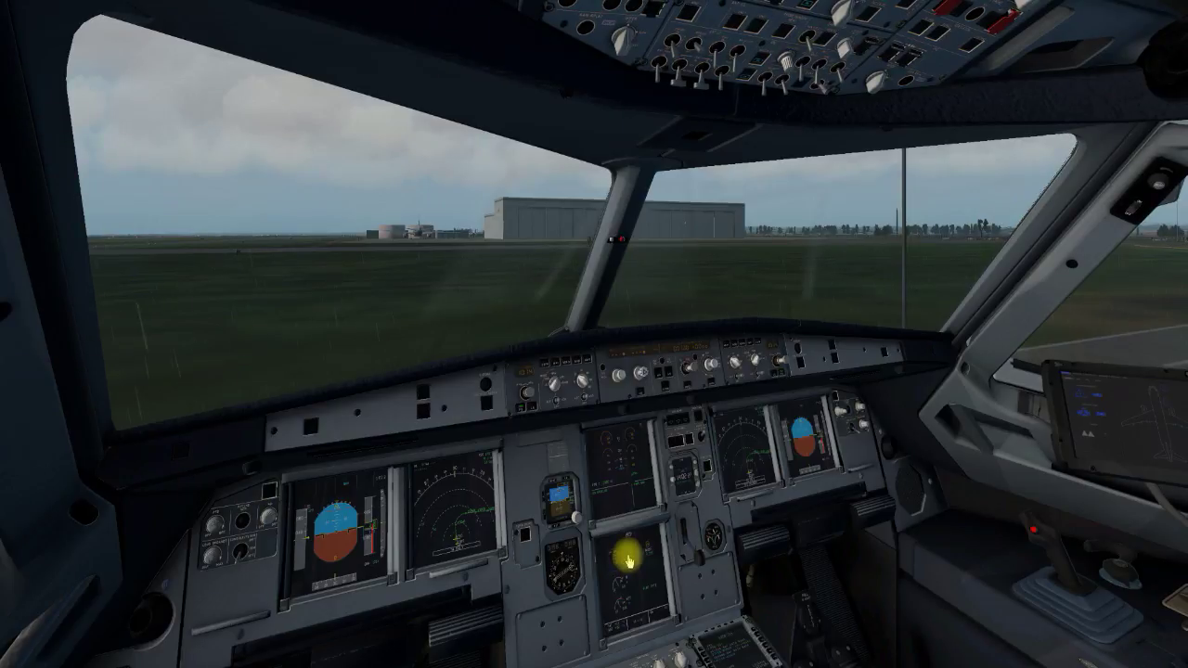
# Turn off the air starter unit and the ground power unit in the tablet's ground supply services.
pyautogui.press('KP_2')
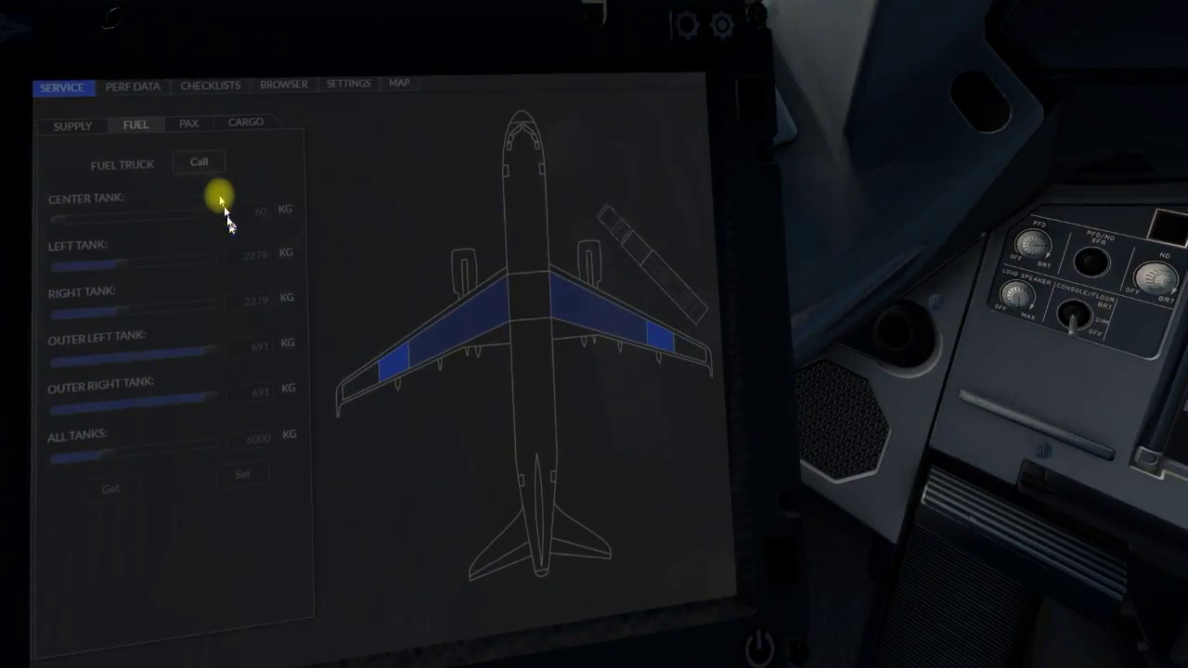
pyautogui.click(83, 128)
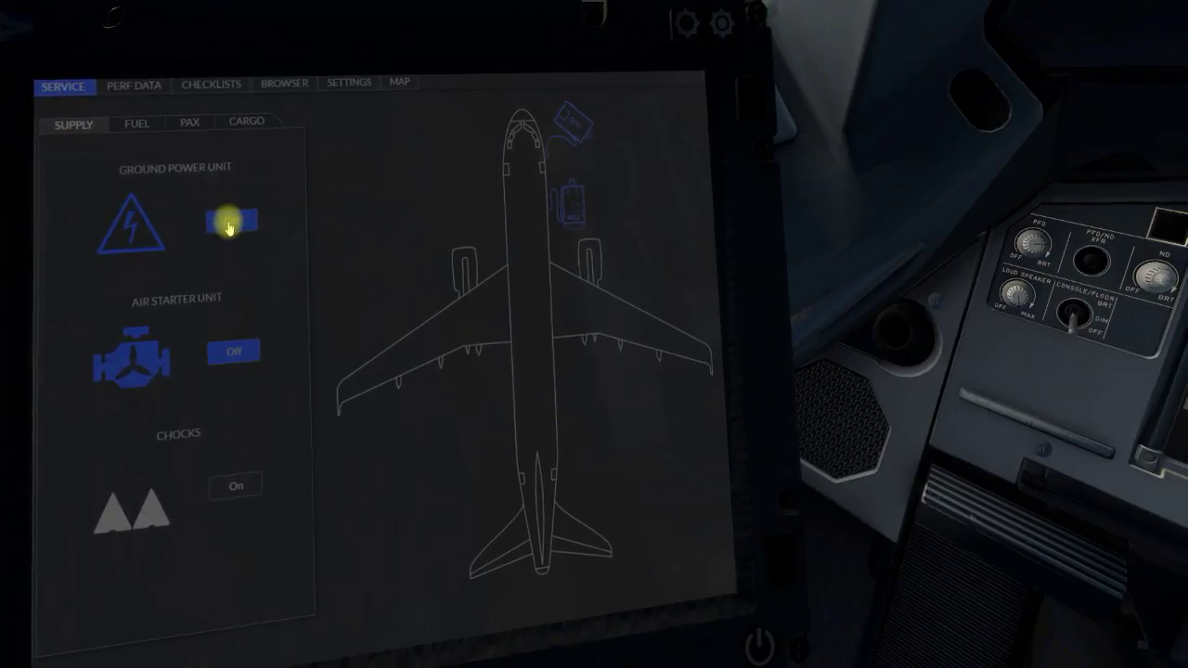
pyautogui.click(245, 353)
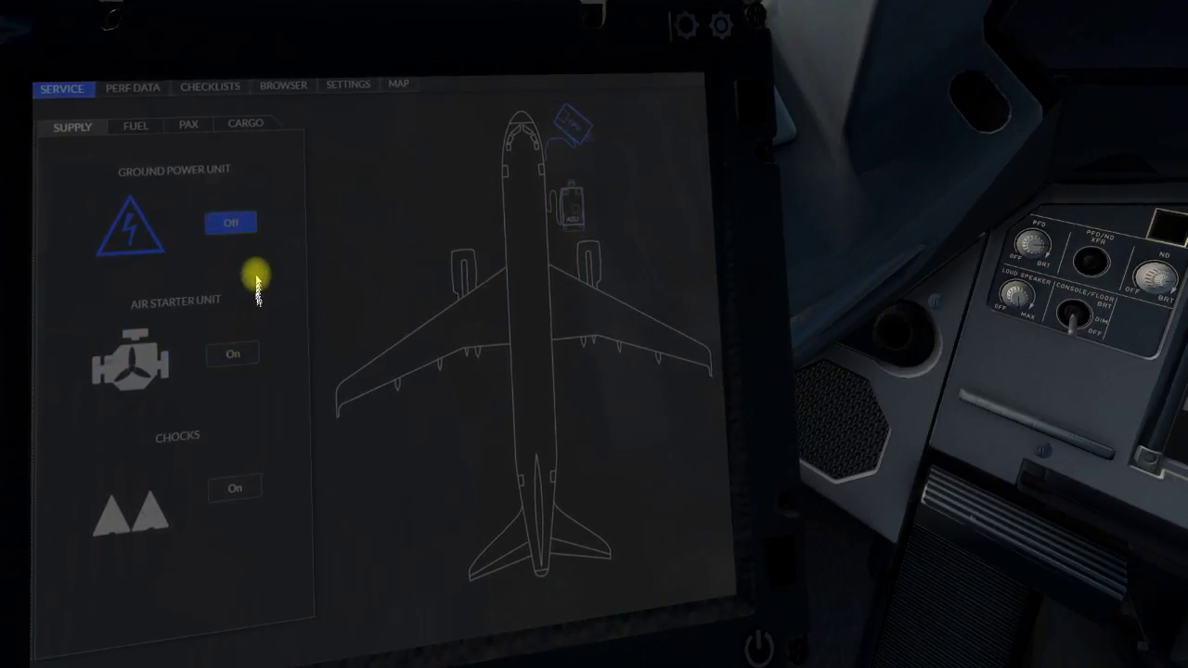
pyautogui.click(234, 223)
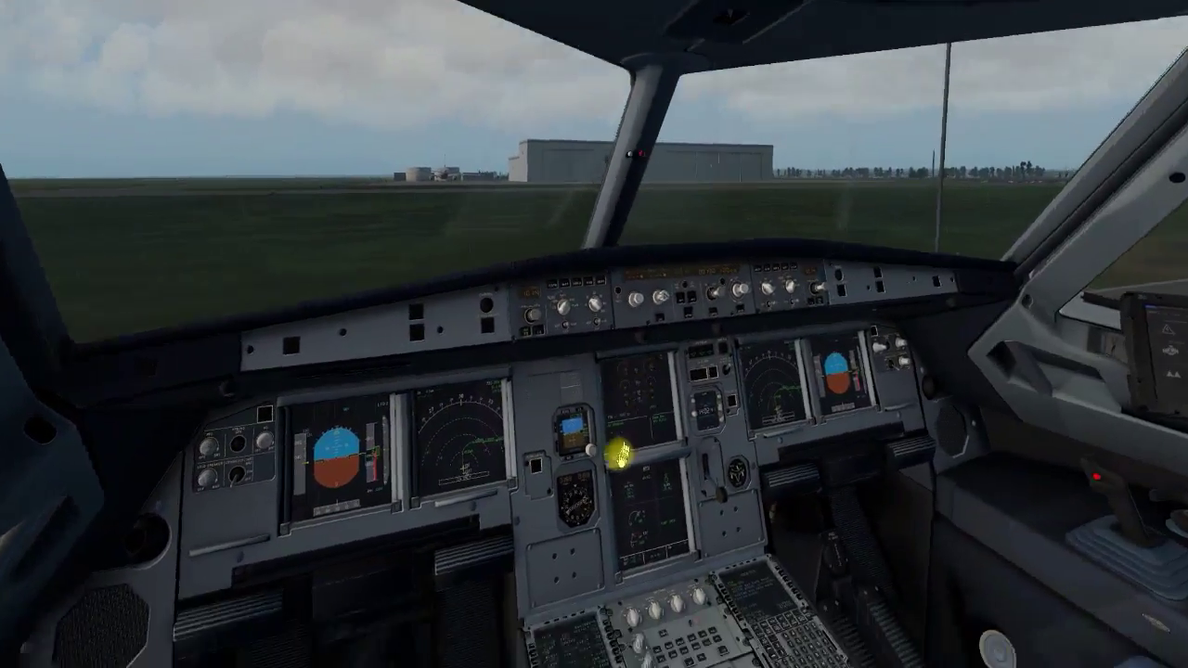
# Enlarge the captain's MCDU and check the progress page and the takeoff performance data.
pyautogui.click(393, 555)
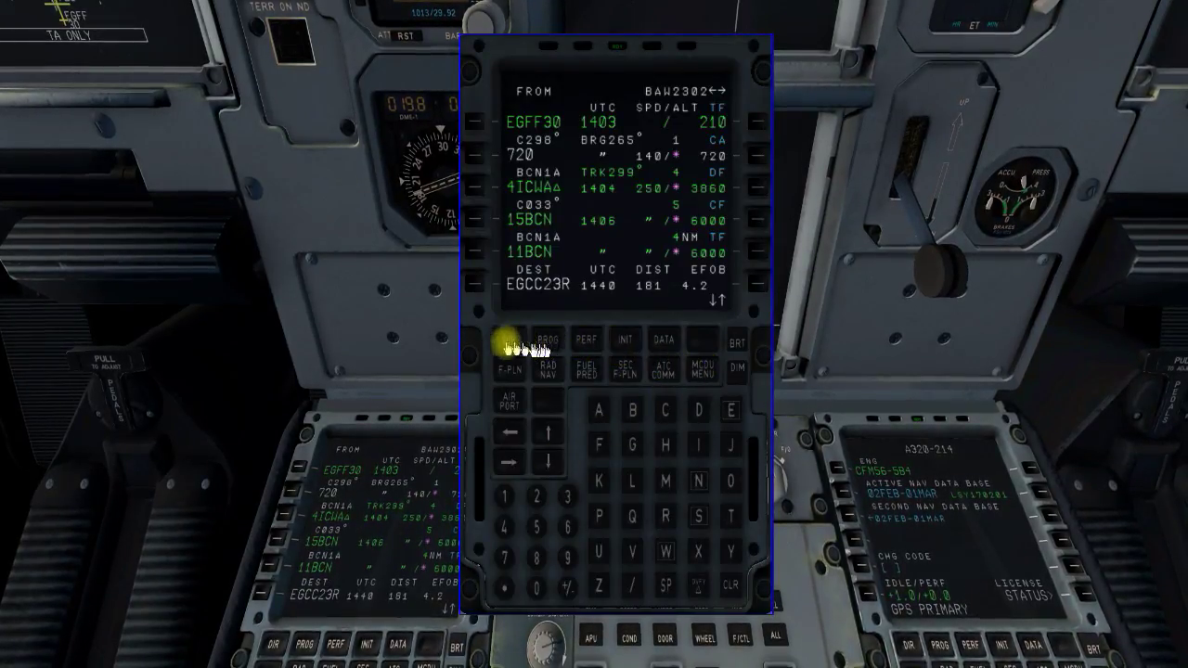
pyautogui.click(543, 341)
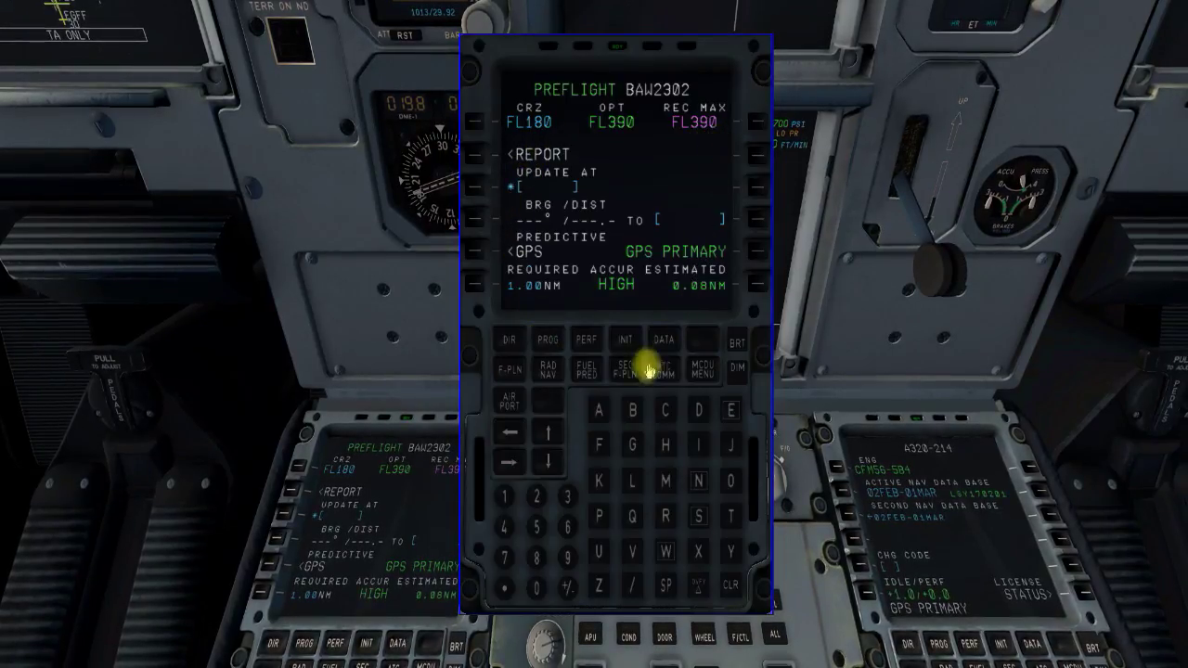
pyautogui.click(588, 339)
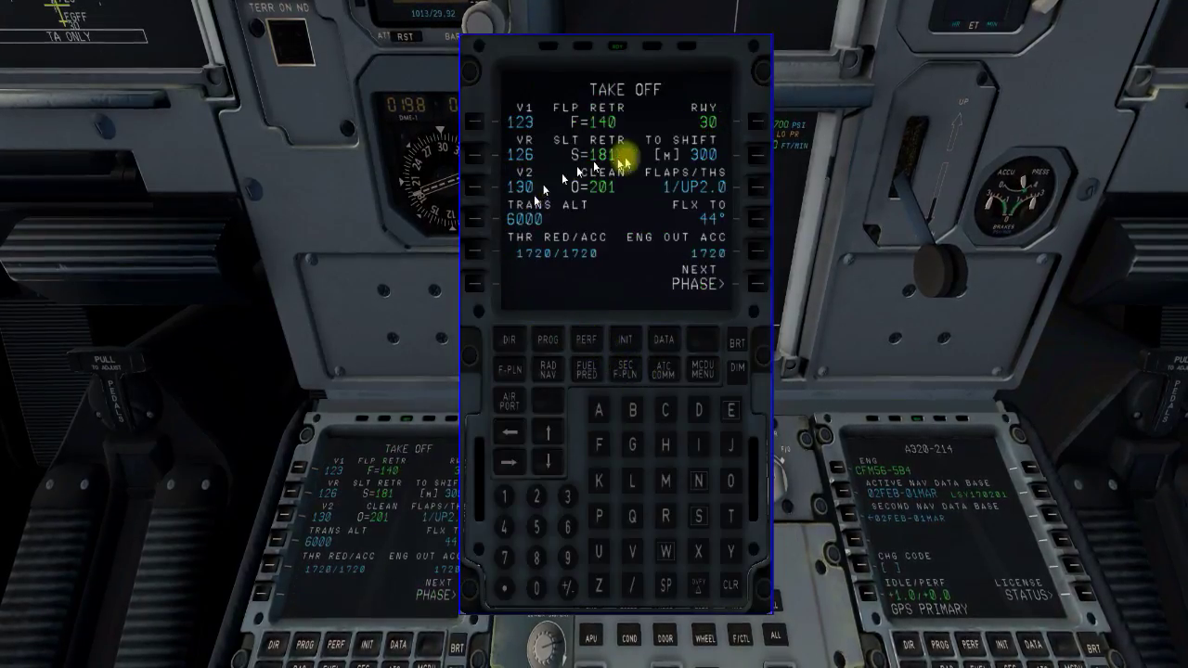
# Review both INIT pages on the captain's MCDU, covering the route data and the fuel and weight figures.
pyautogui.click(625, 340)
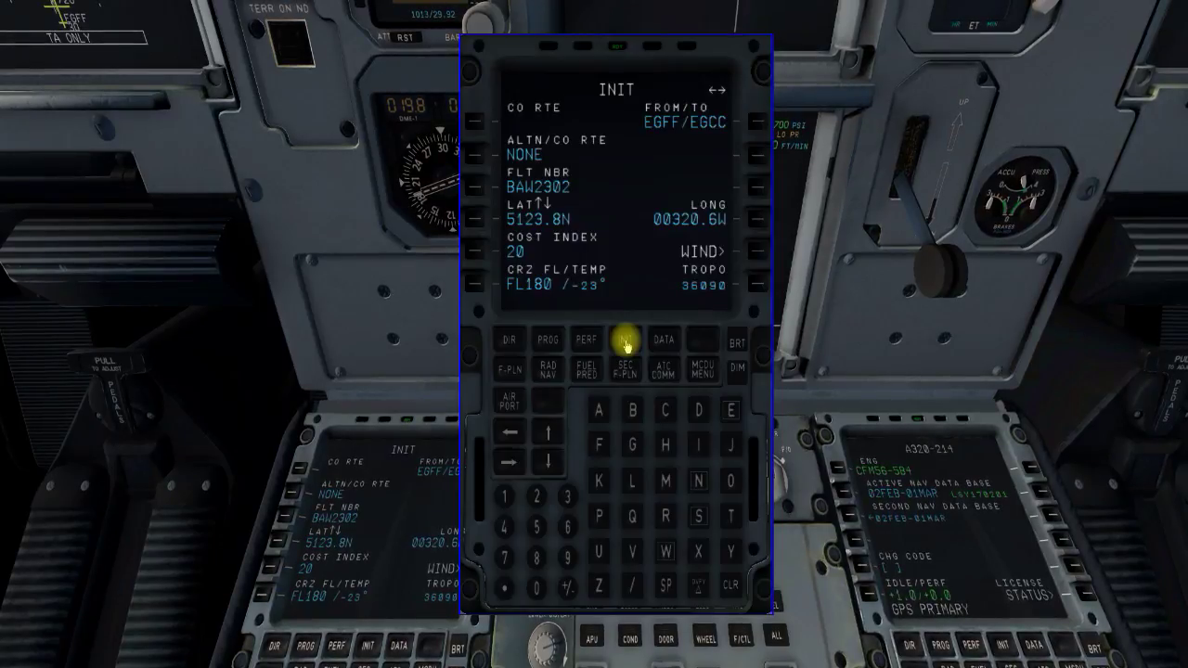
pyautogui.click(509, 463)
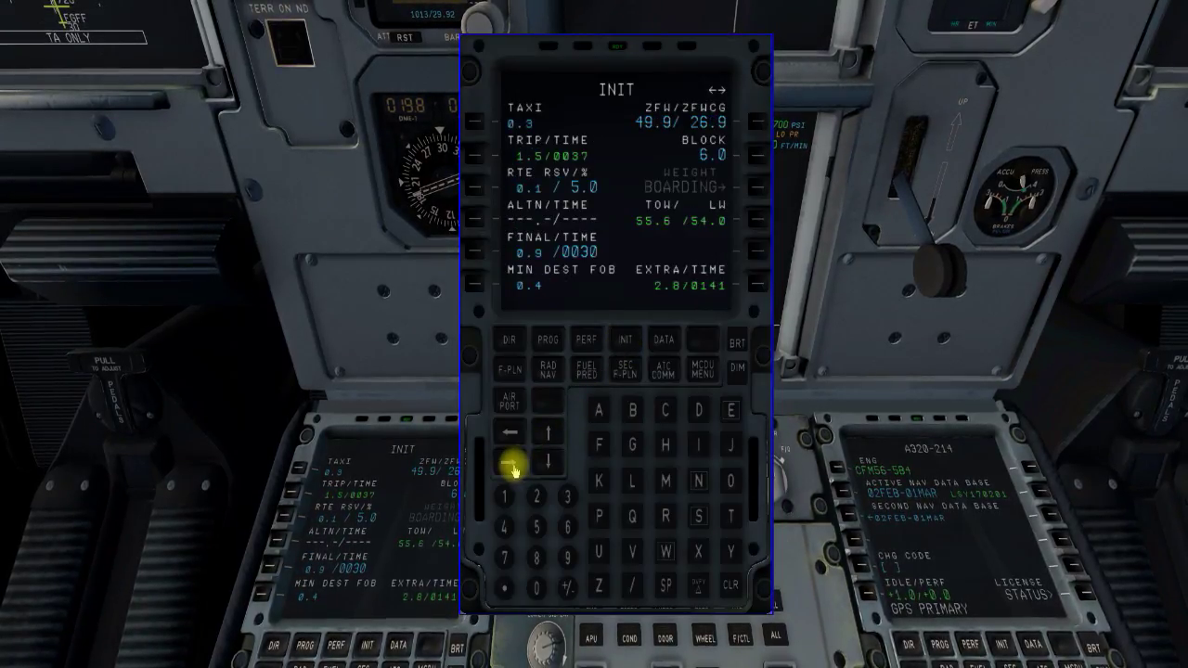
pyautogui.click(509, 463)
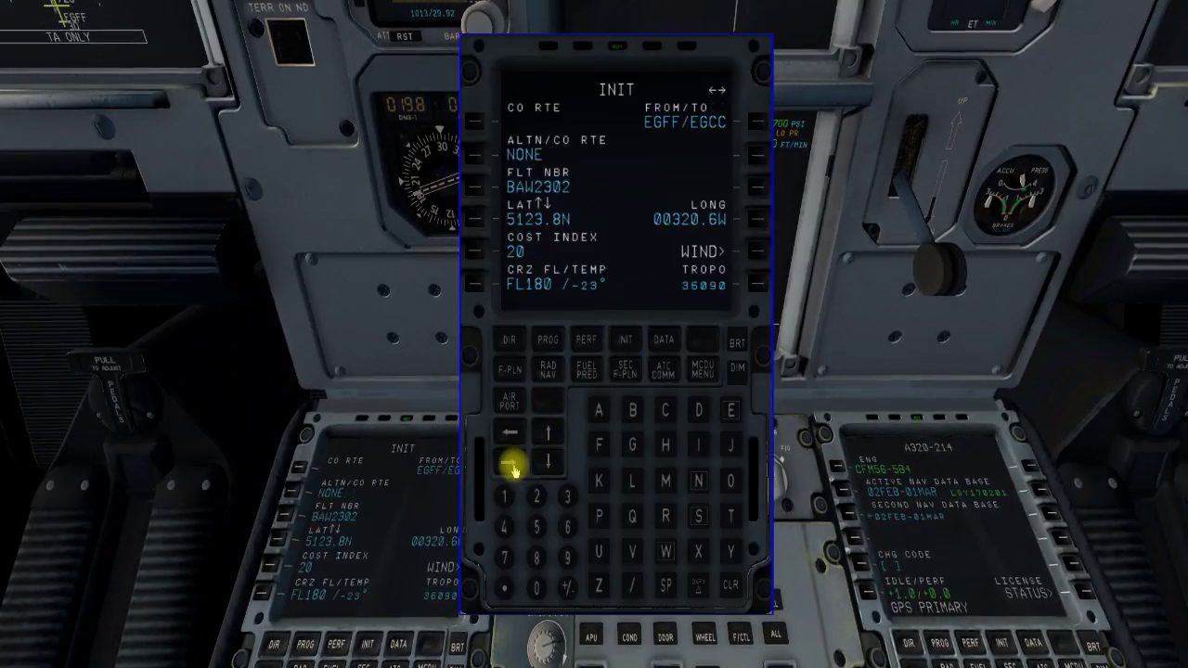
# Check the position, IRS and GPS monitors and the aircraft status page from the MCDU data index.
pyautogui.click(670, 341)
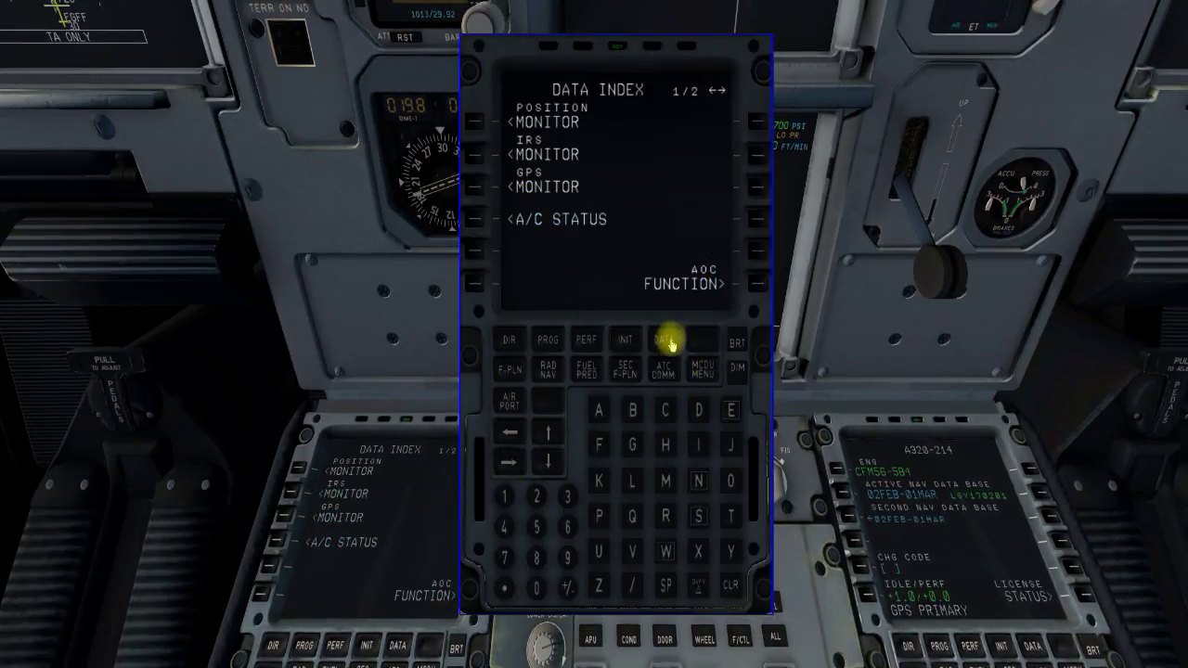
pyautogui.click(474, 121)
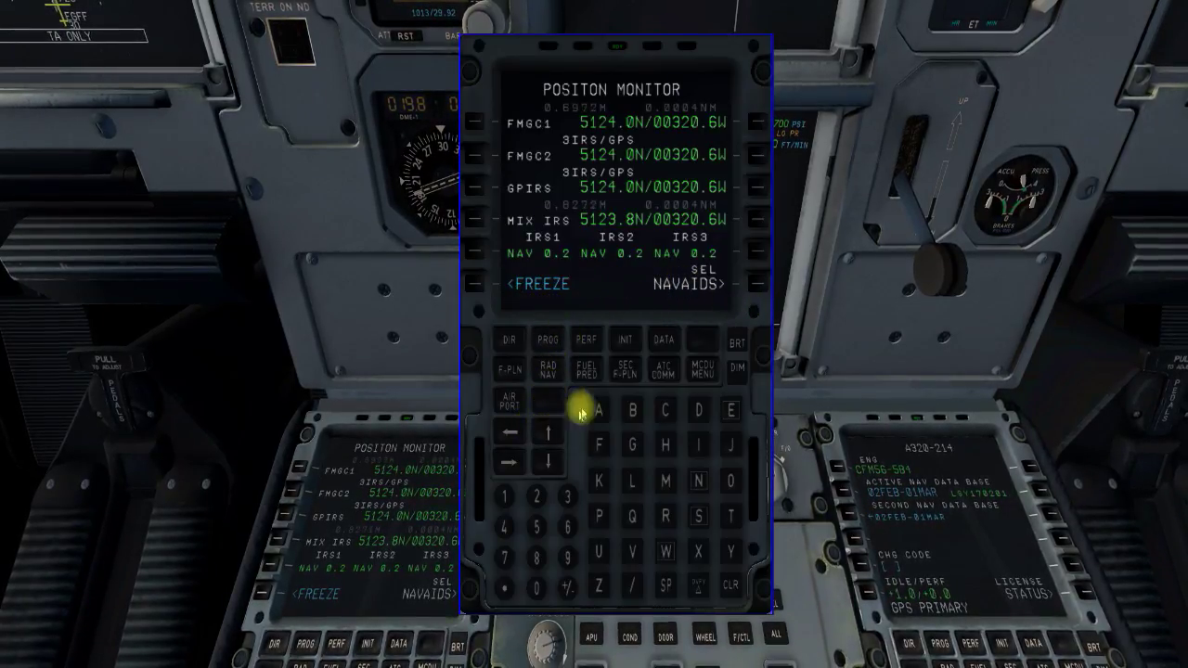
pyautogui.click(665, 342)
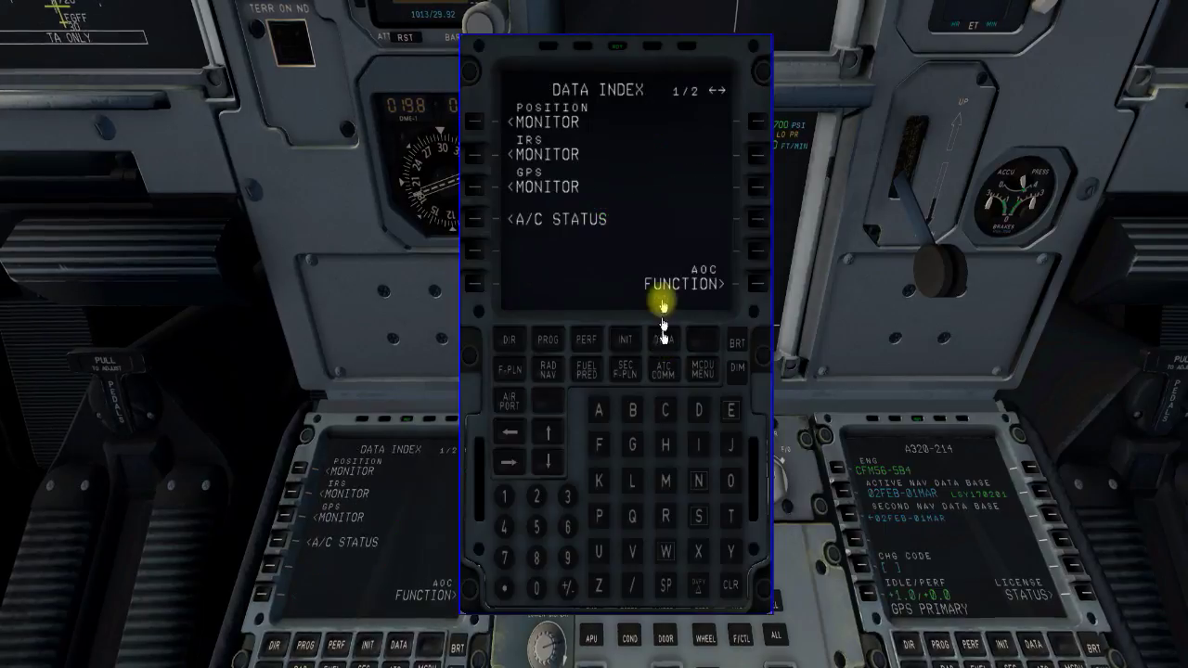
pyautogui.click(476, 157)
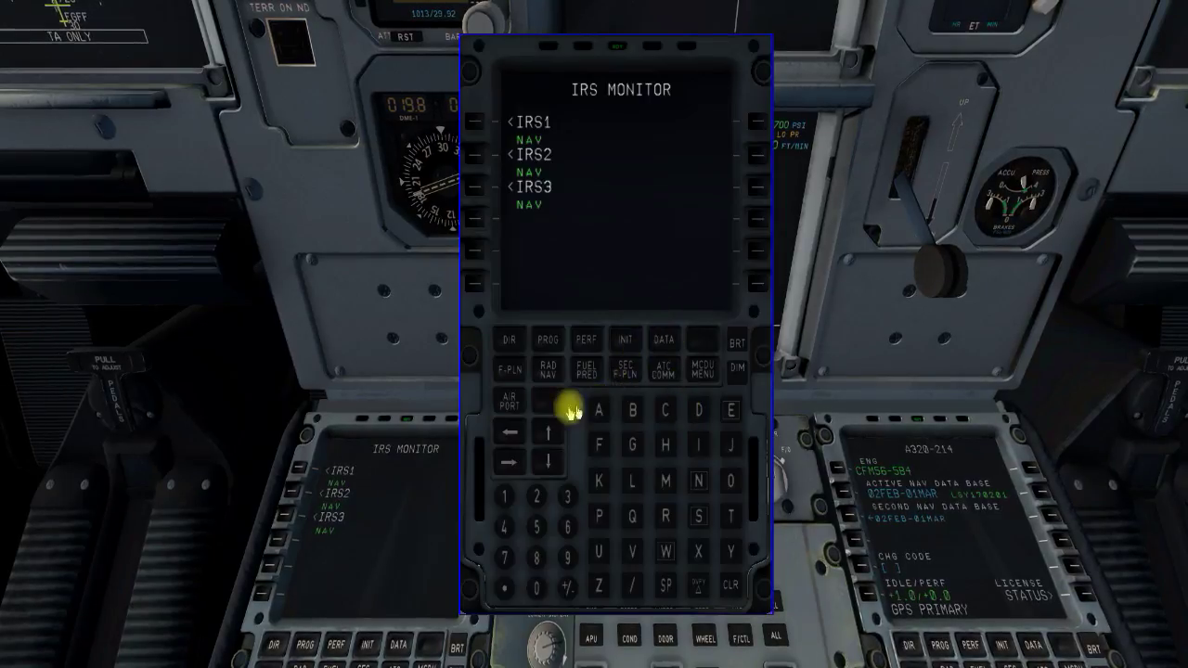
pyautogui.click(664, 341)
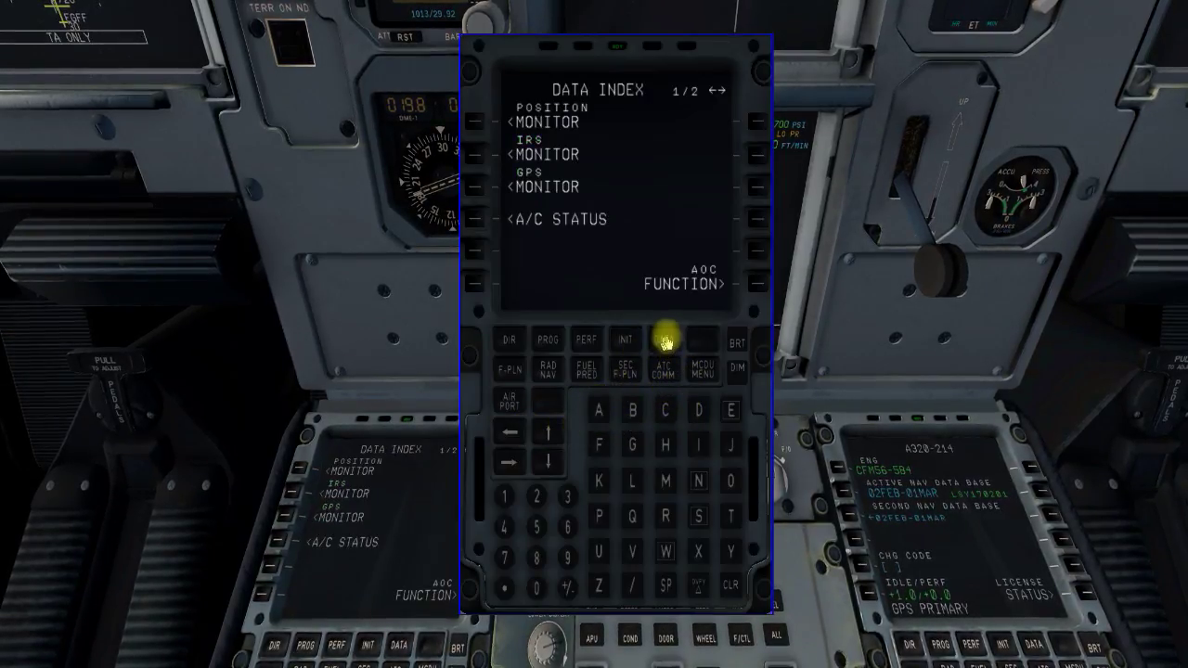
pyautogui.click(475, 188)
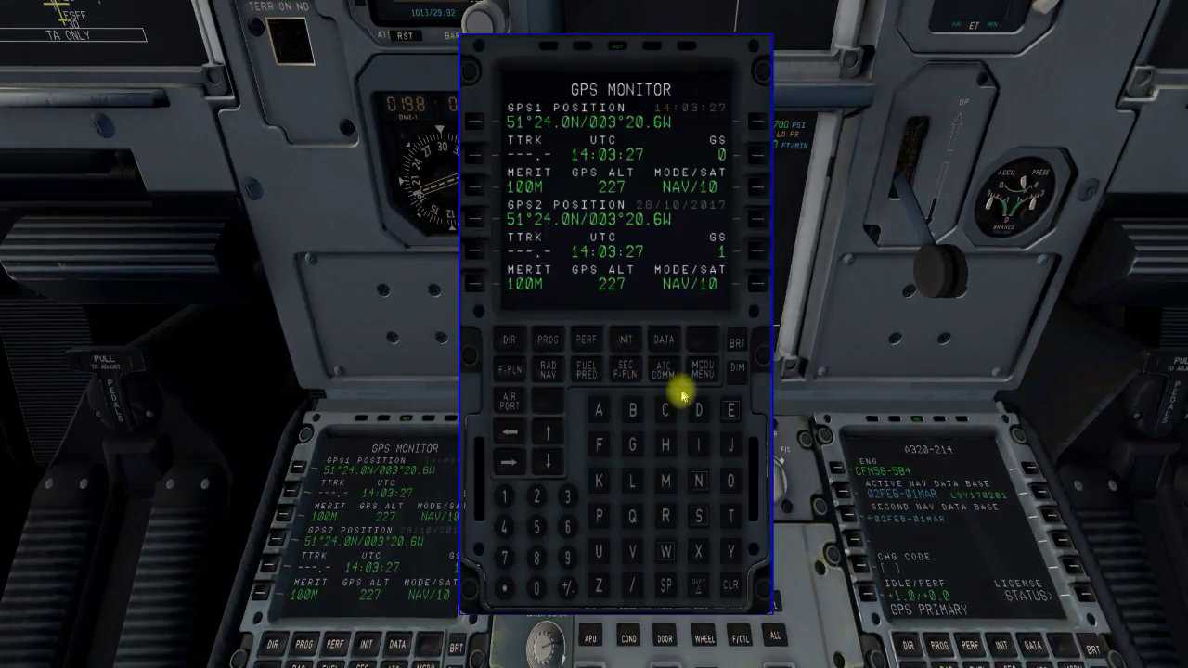
pyautogui.click(664, 344)
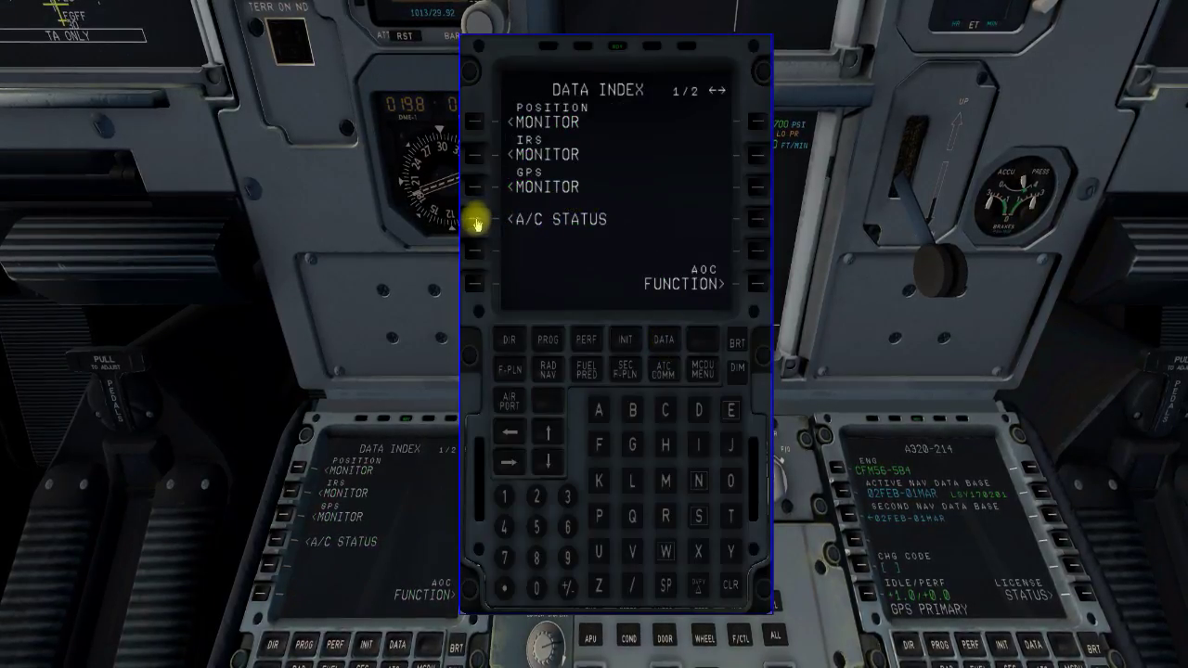
pyautogui.click(476, 220)
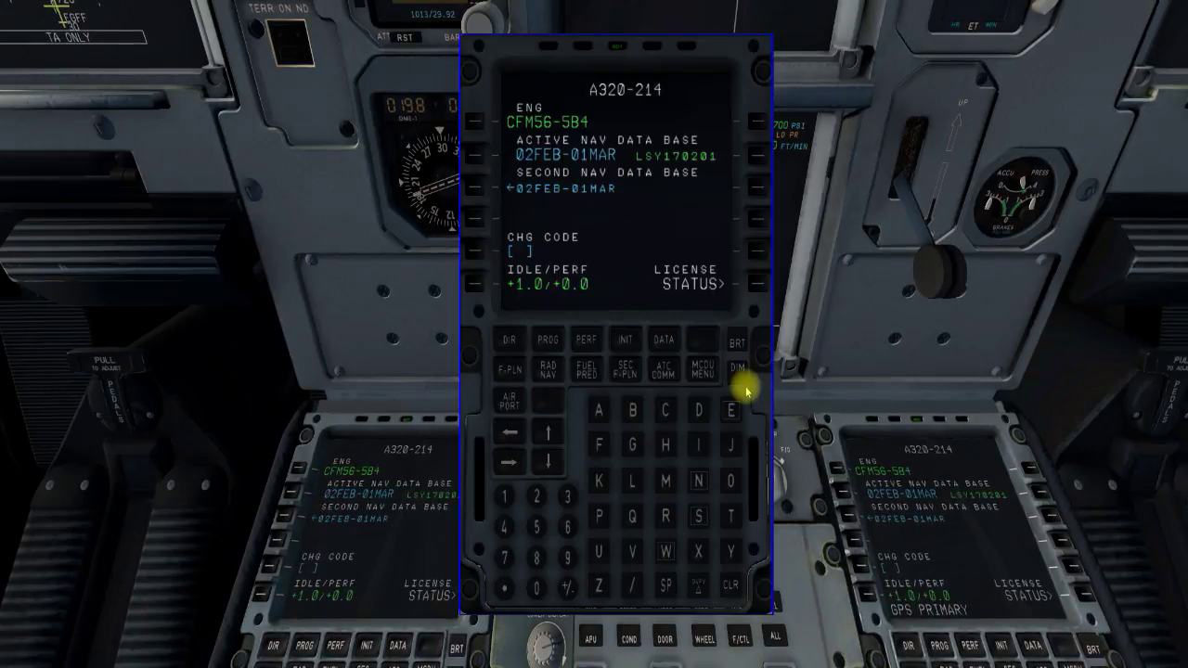
# View the MCDU system menu, reselect the FMGC, and copy the active flight plan into the secondary flight plan.
pyautogui.click(707, 369)
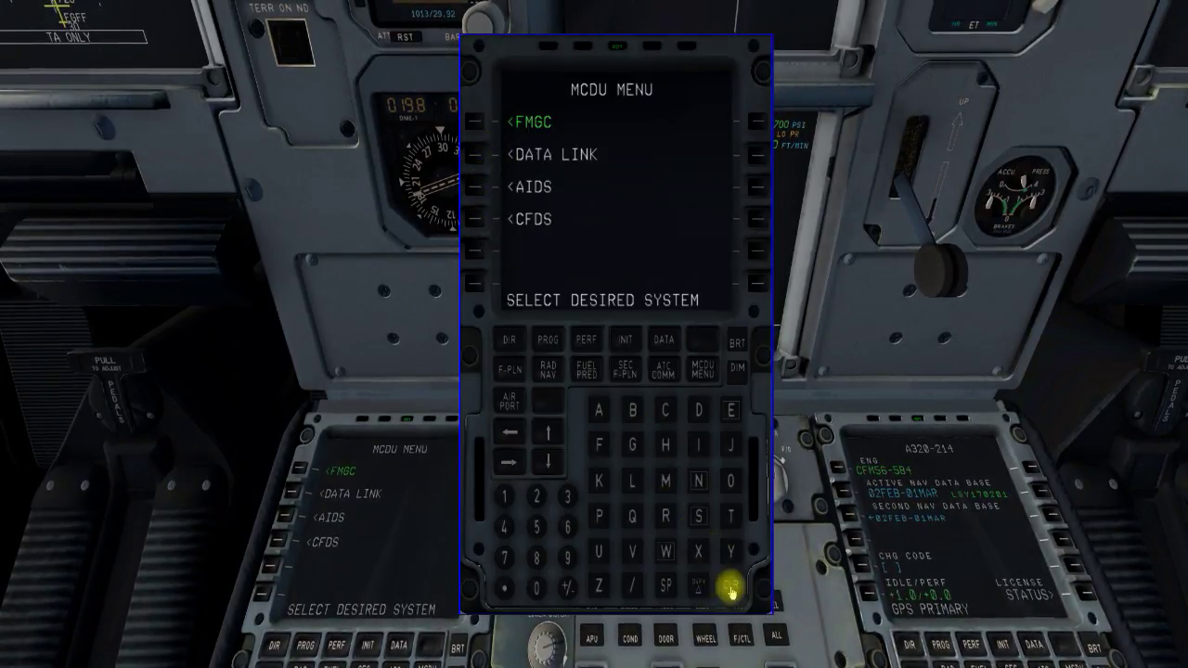
pyautogui.click(475, 121)
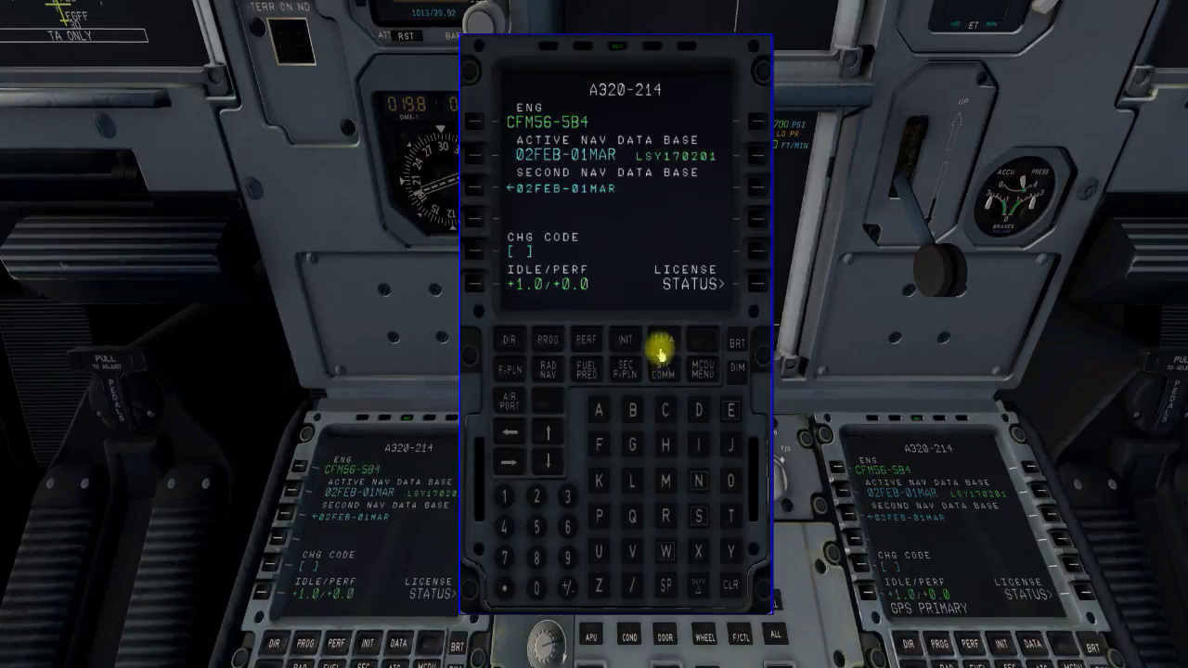
pyautogui.click(626, 372)
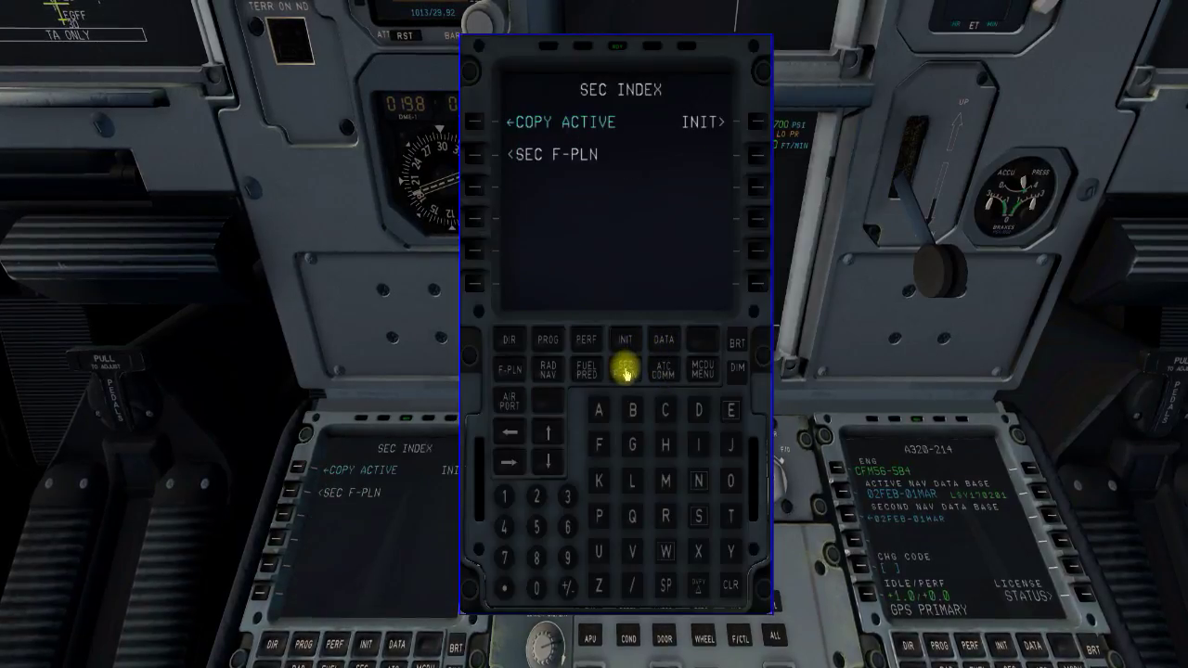
pyautogui.click(476, 127)
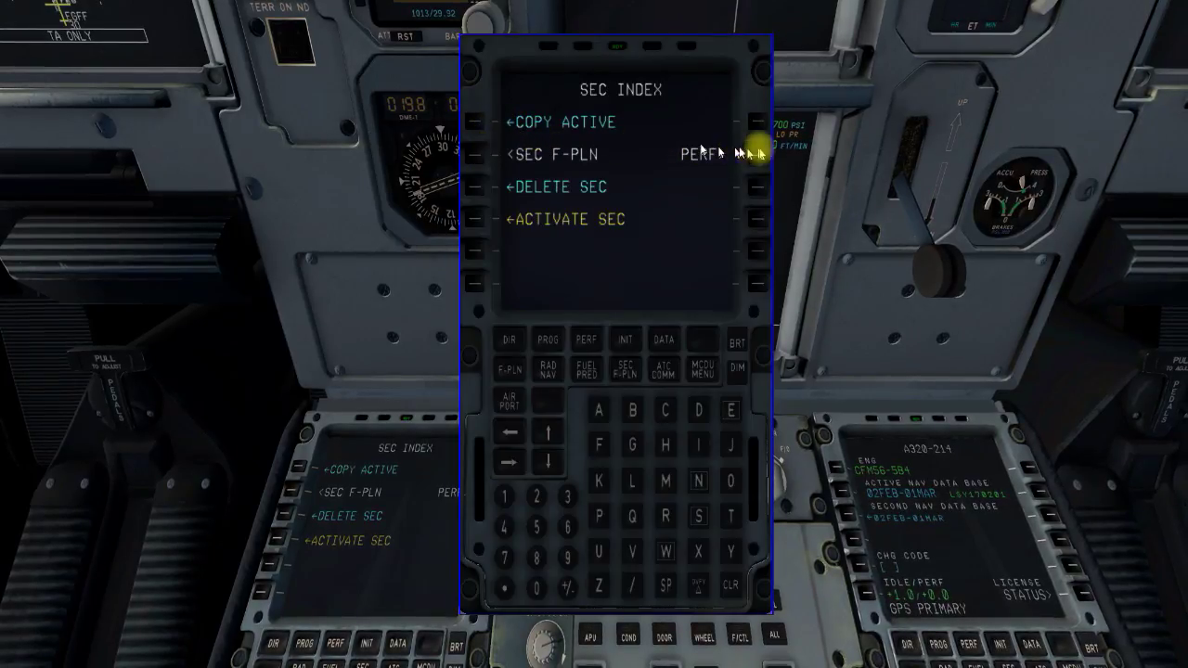
# Review the active flight plan, the fuel prediction, the radio navigation settings and the destination airport section of the plan.
pyautogui.click(520, 371)
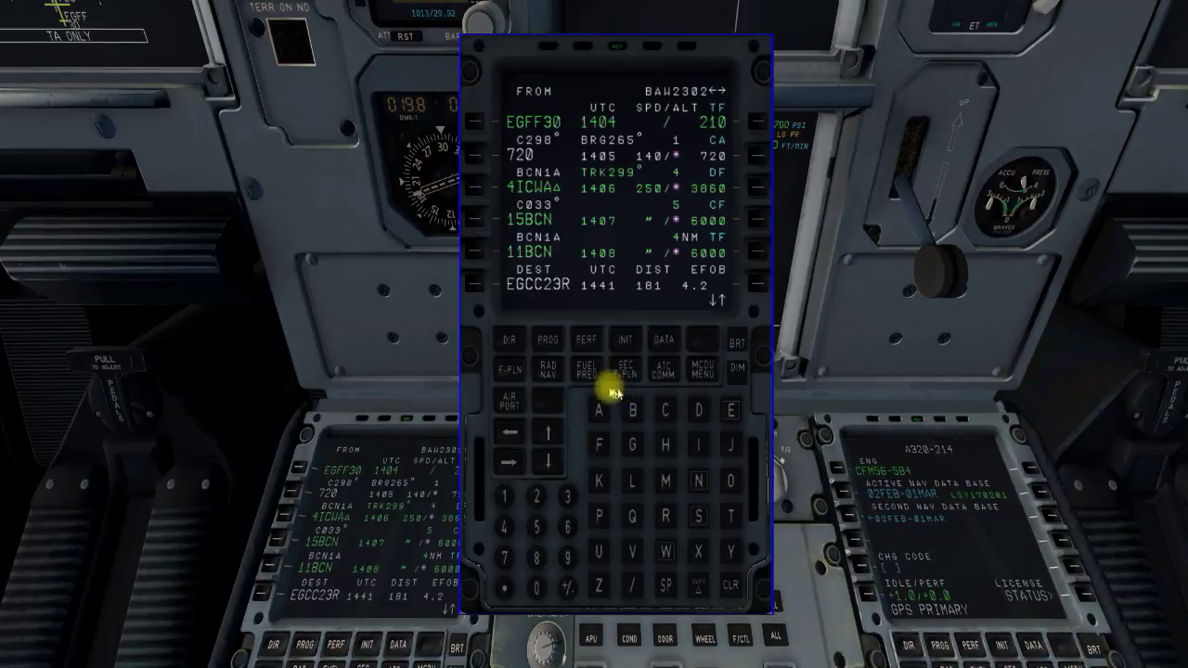
pyautogui.click(588, 369)
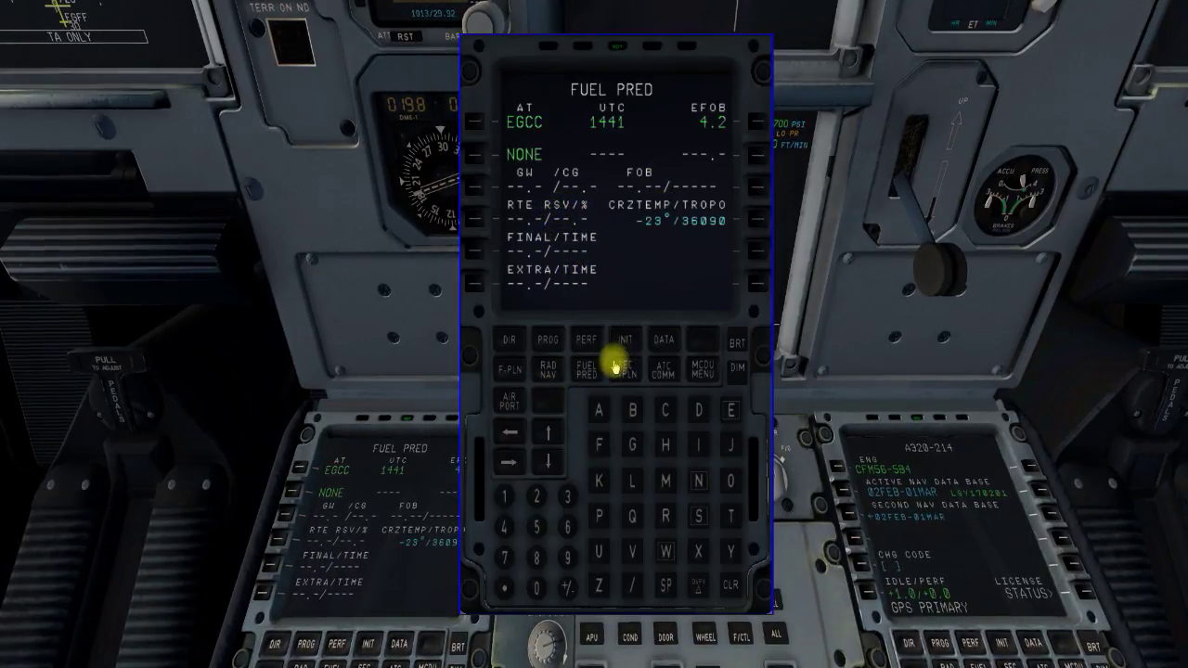
pyautogui.click(547, 369)
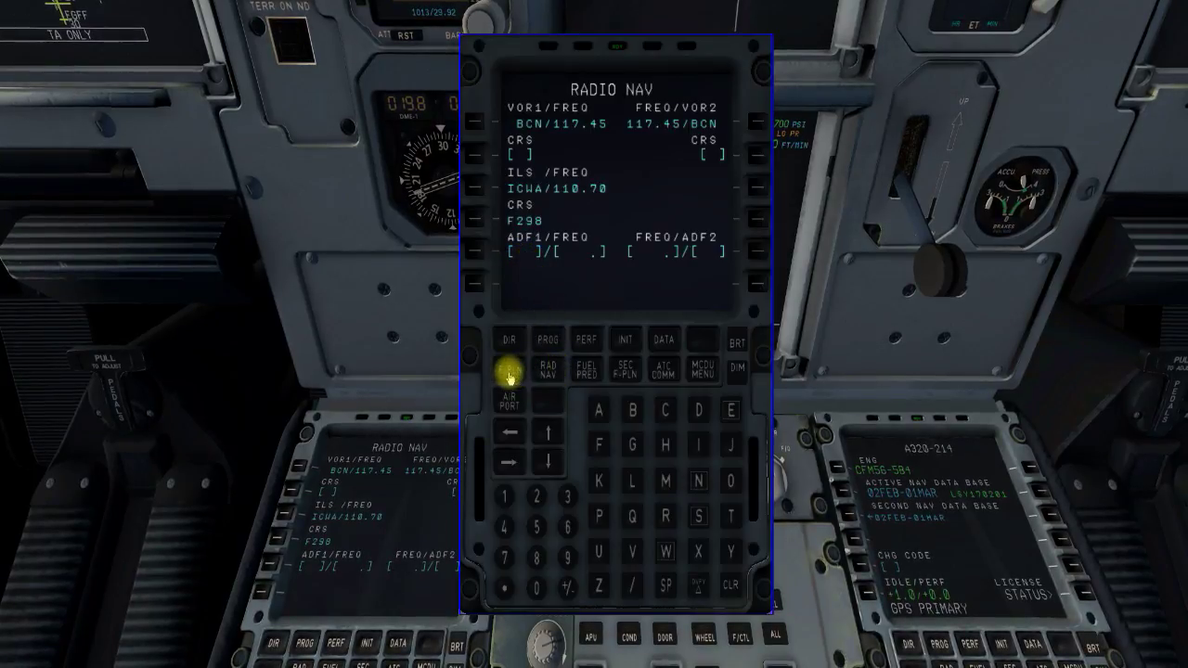
pyautogui.click(510, 399)
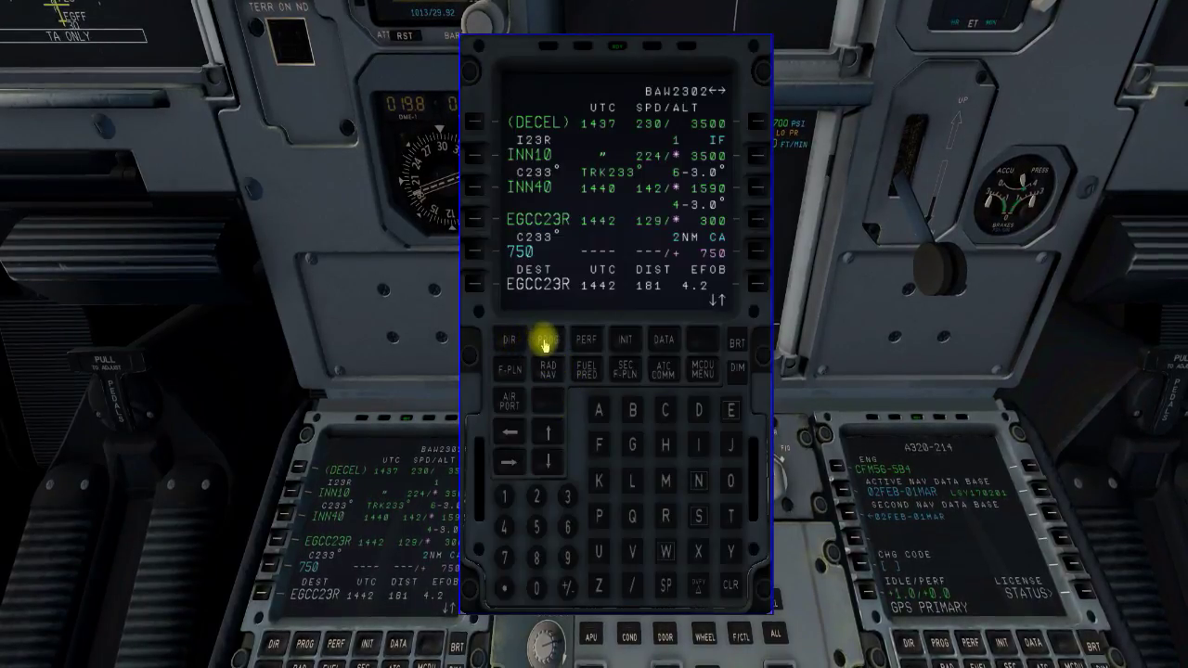
# Look through the waypoints on the DIR TO page, clear the scratchpad message and return to the flight plan.
pyautogui.click(511, 340)
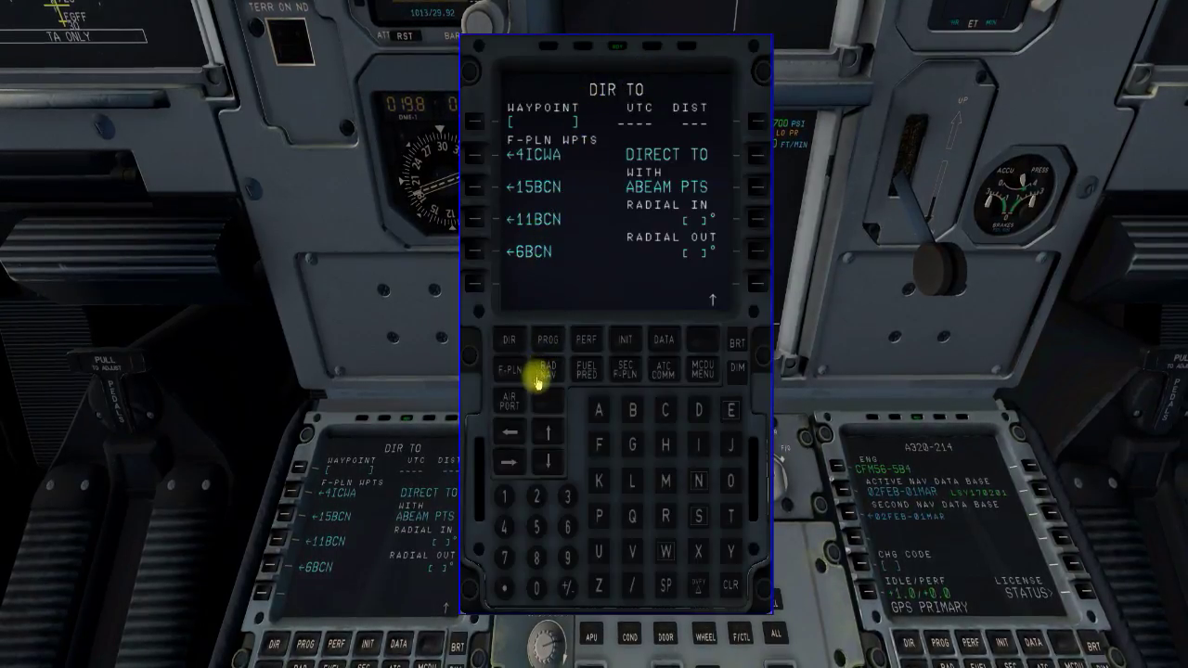
pyautogui.click(547, 433)
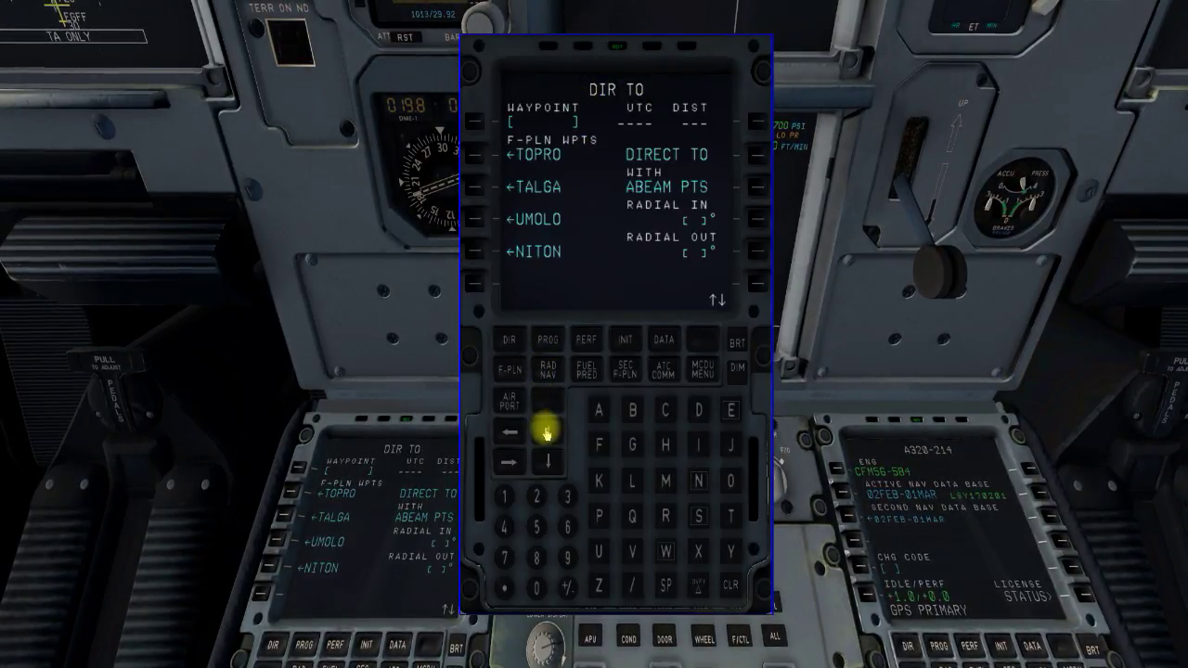
pyautogui.click(546, 427)
pyautogui.click(550, 464)
pyautogui.click(550, 464)
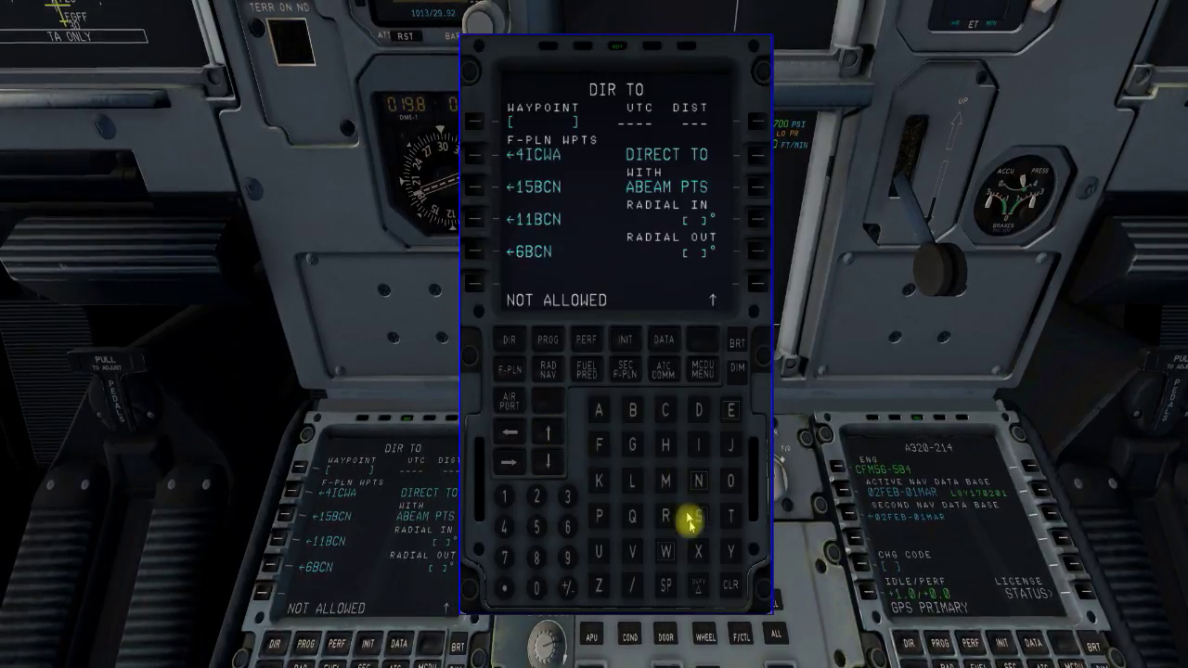
pyautogui.click(732, 583)
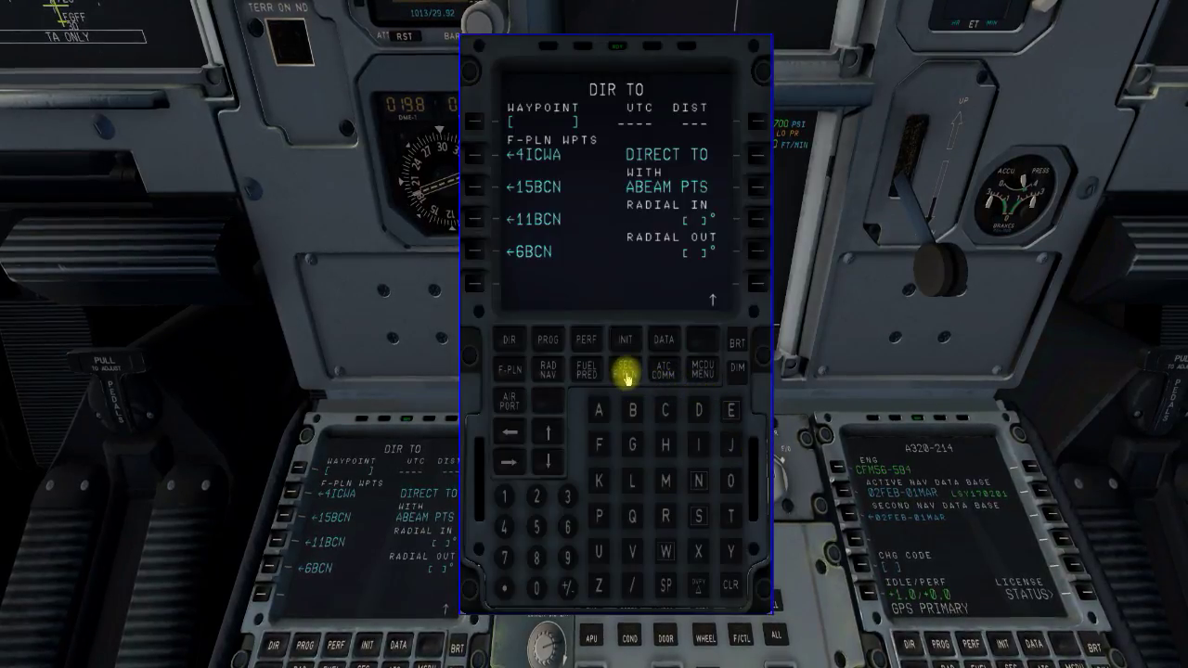
pyautogui.click(511, 370)
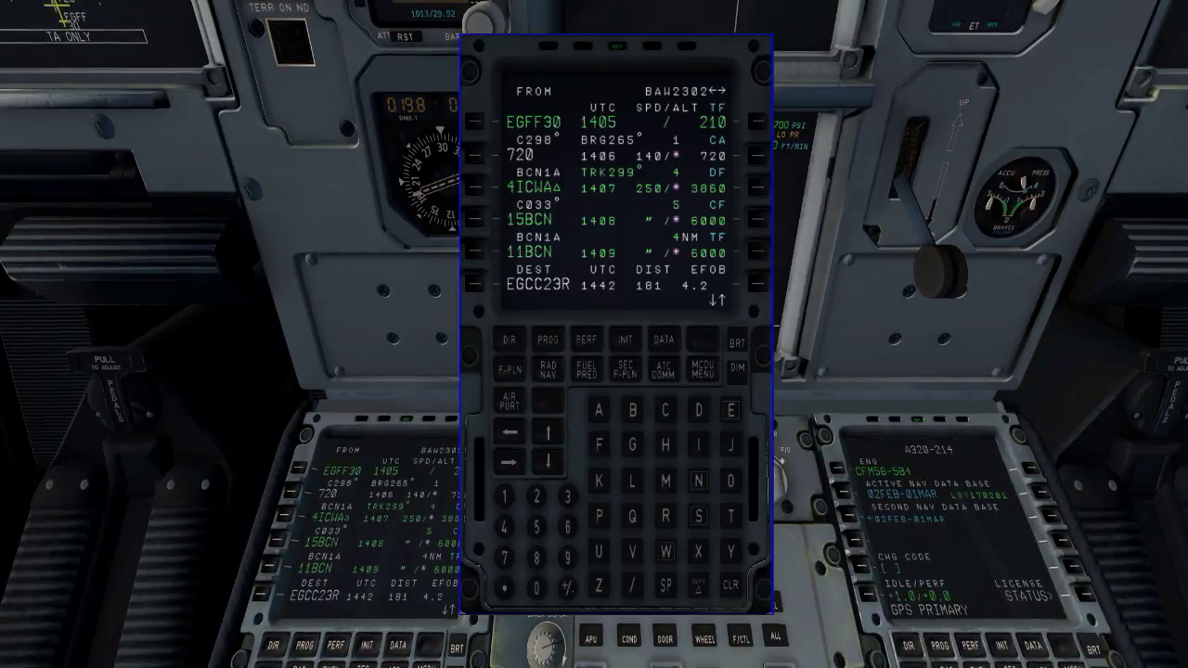